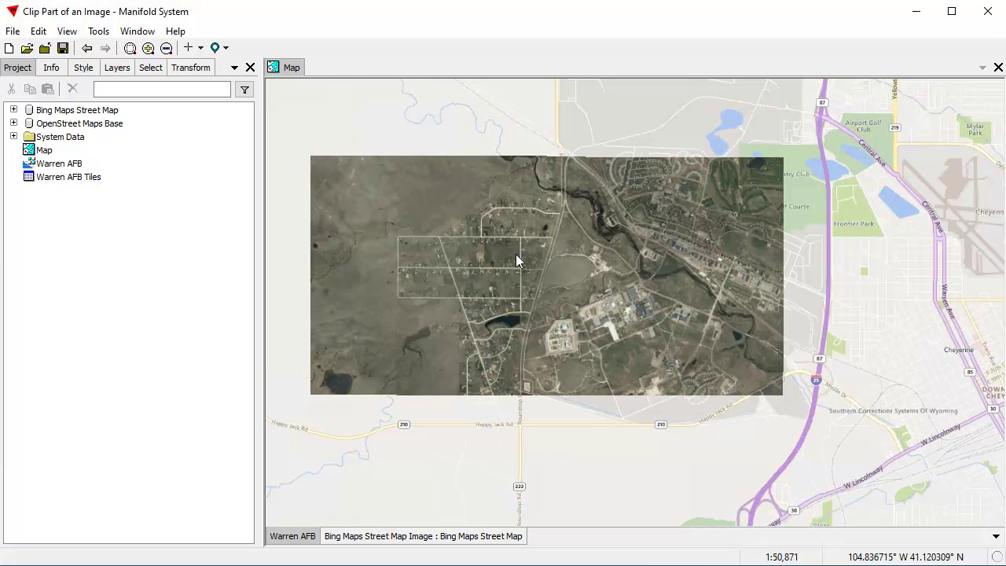
Step: Zoom in on the fenced compound and show the map's component details, including NAD83 / UTM zone 13N
{"action": "left_click", "coordinate": [304, 540], "text": "shift"}
{"action": "left_click", "coordinate": [305, 540], "text": "shift"}
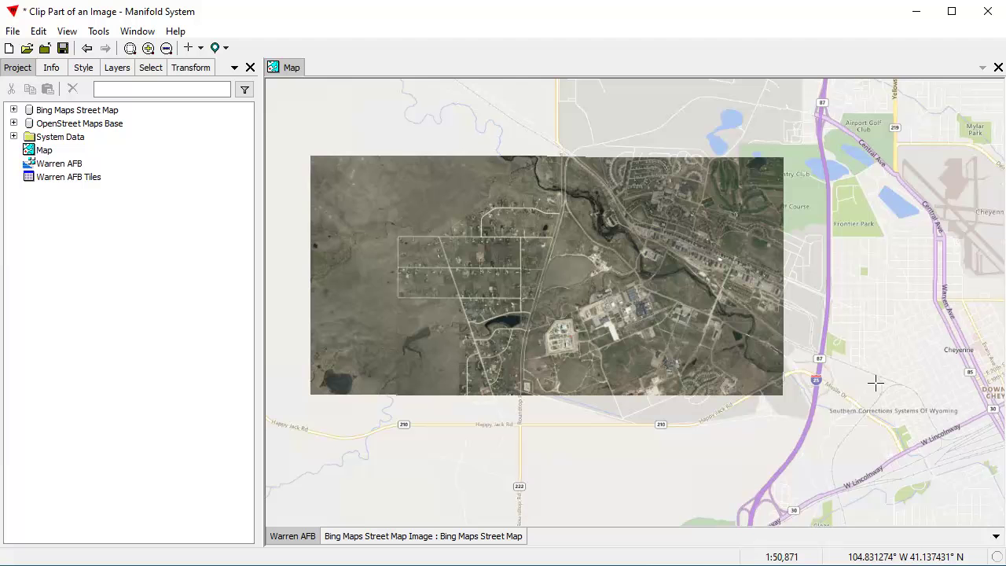
{"action": "left_click_drag", "start_coordinate": [488, 271], "coordinate": [650, 402]}
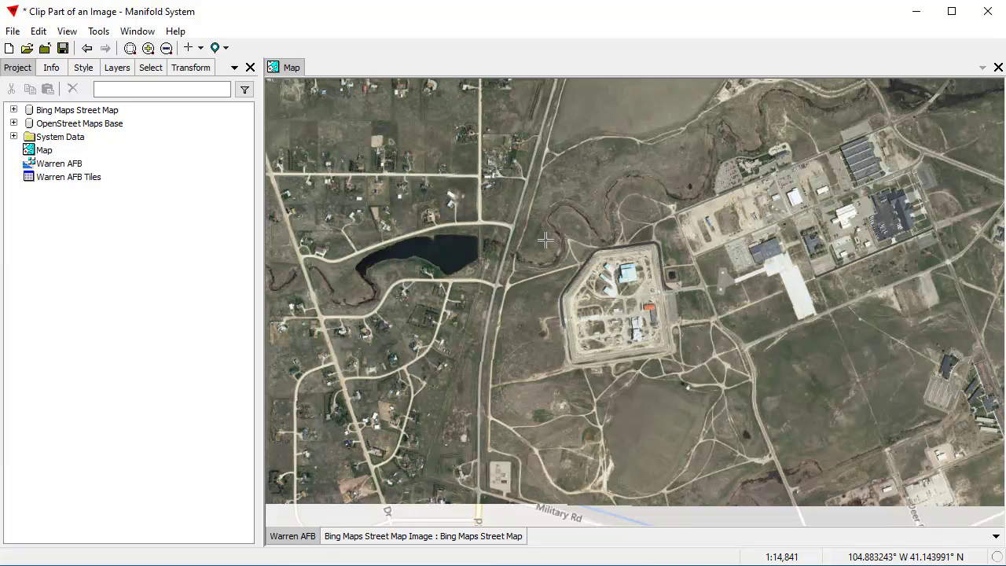
{"action": "left_click_drag", "start_coordinate": [535, 227], "coordinate": [712, 393]}
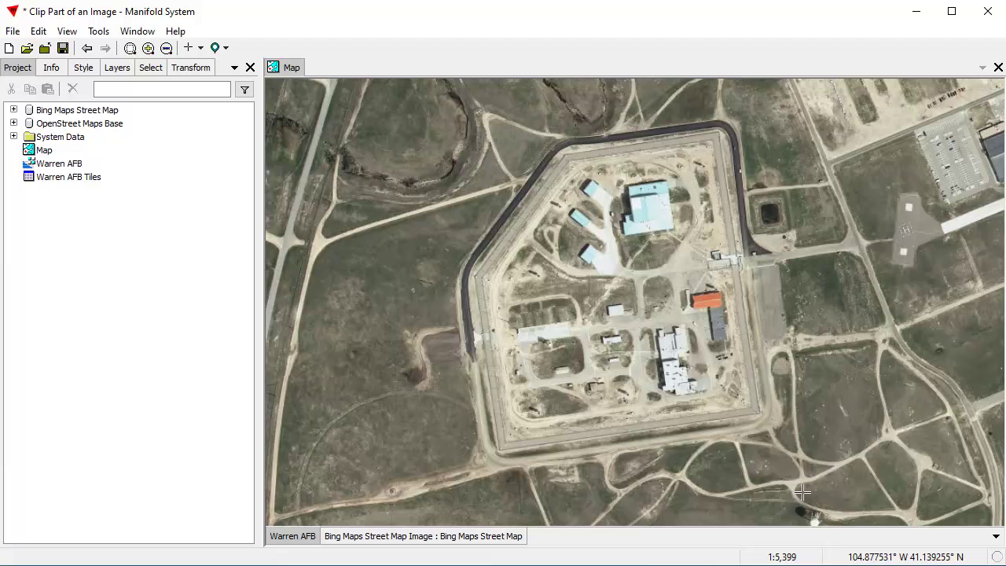
{"action": "left_click_drag", "start_coordinate": [658, 318], "coordinate": [620, 327]}
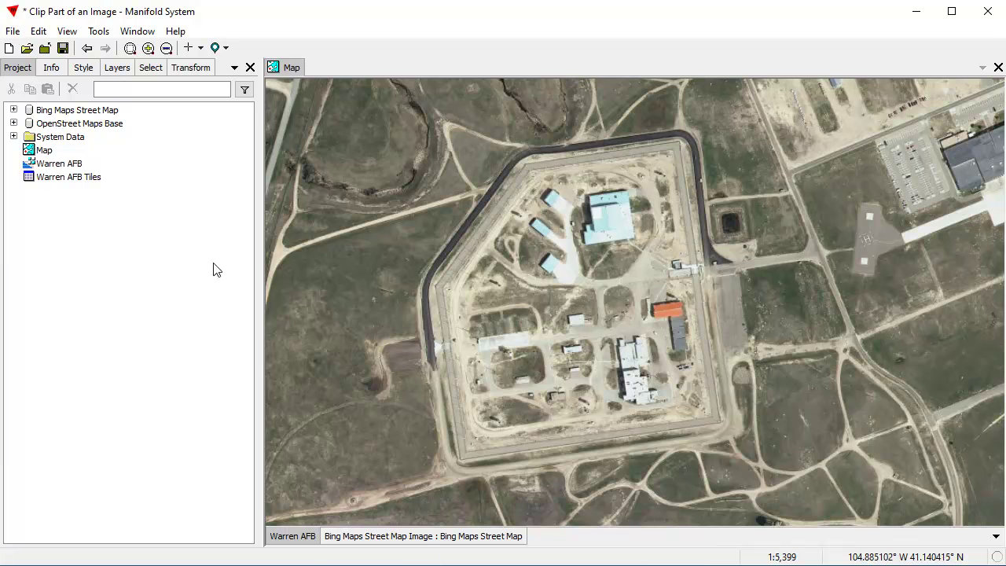
{"action": "left_click", "coordinate": [51, 68]}
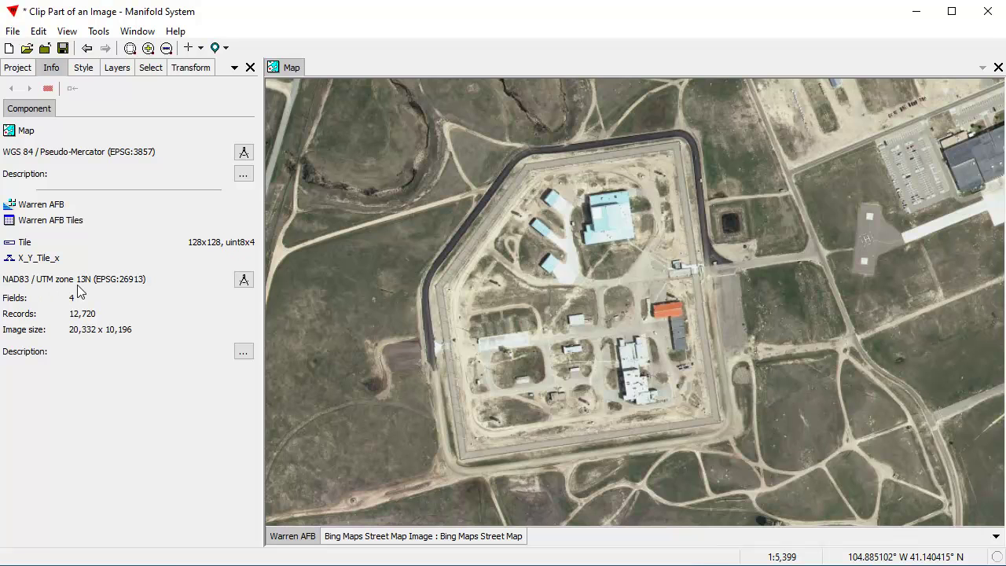
Step: Bring up the Repair Initial Coordinate System choices for the NAD83 / UTM zone 13N image
{"action": "left_click", "coordinate": [244, 280]}
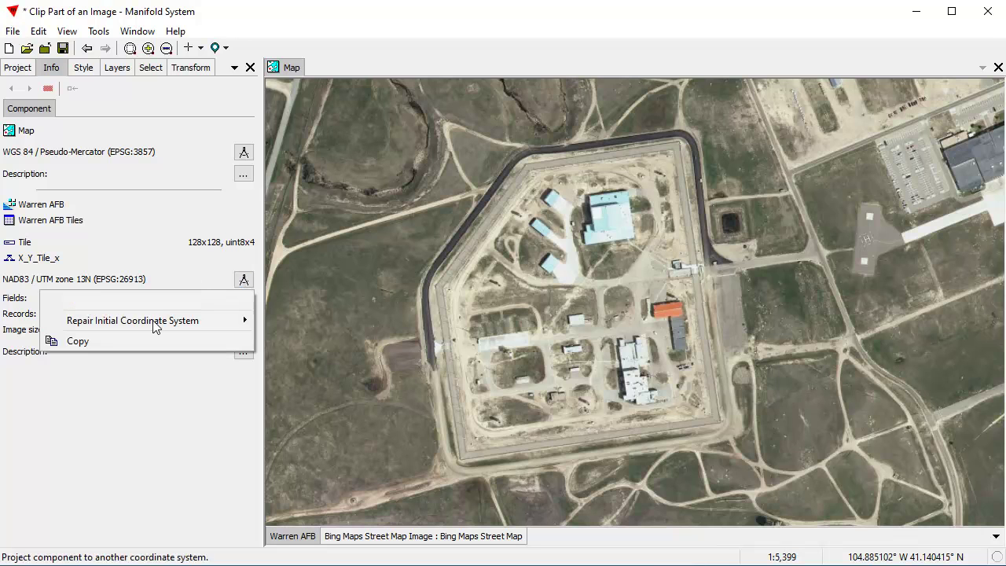
{"action": "mouse_move", "coordinate": [157, 323]}
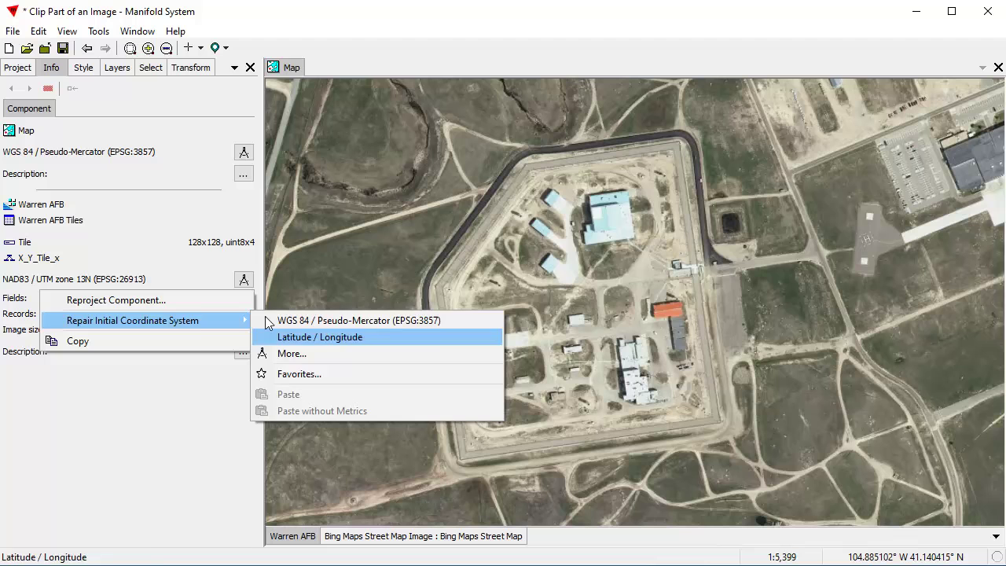
{"action": "mouse_move", "coordinate": [215, 320]}
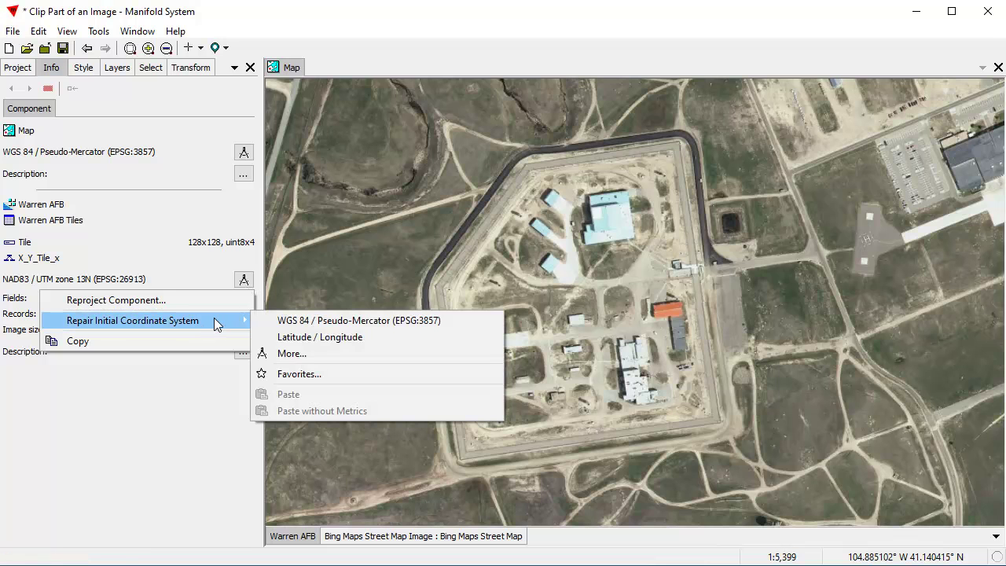
Step: Save NAD83 / UTM zone 13N (EPSG:26913) as a favorite coordinate system with override metrics
{"action": "left_click", "coordinate": [327, 374]}
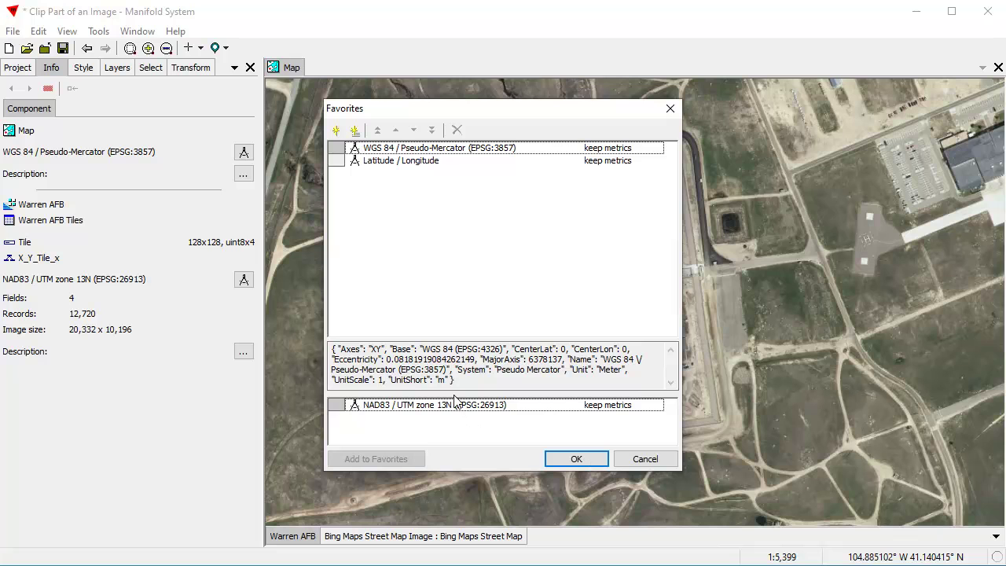
{"action": "left_click", "coordinate": [447, 410]}
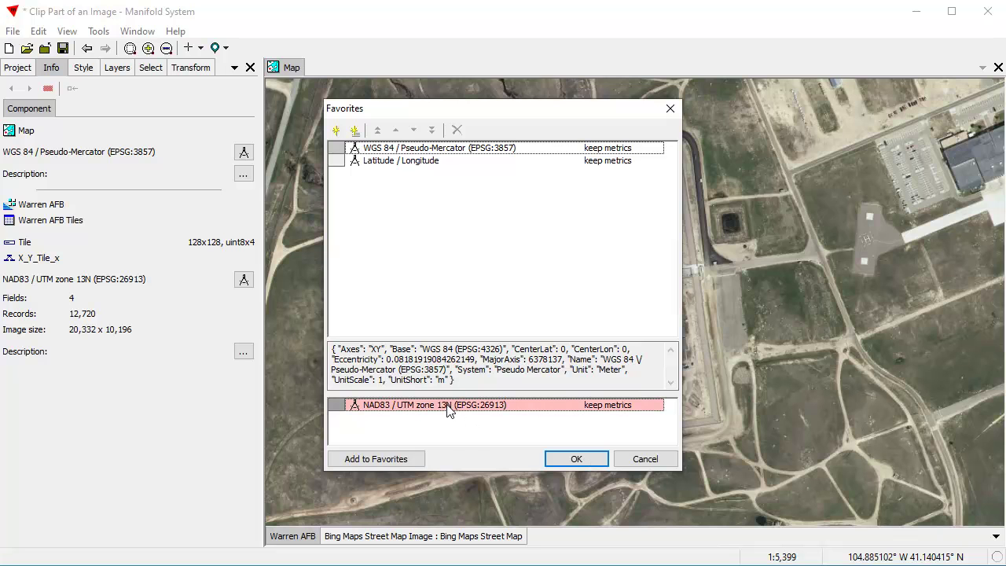
{"action": "left_click", "coordinate": [399, 460]}
{"action": "left_click", "coordinate": [617, 175]}
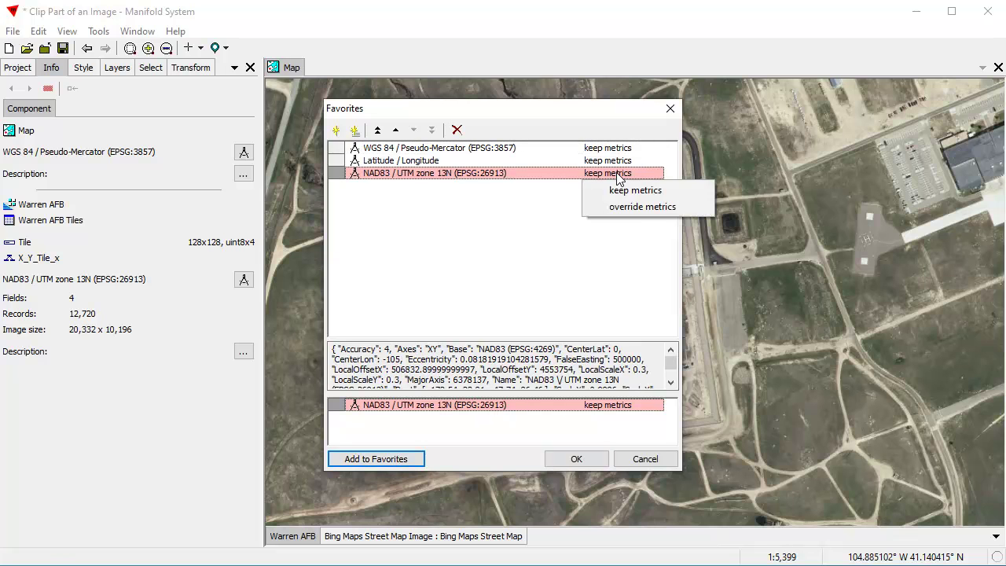
{"action": "left_click", "coordinate": [633, 208]}
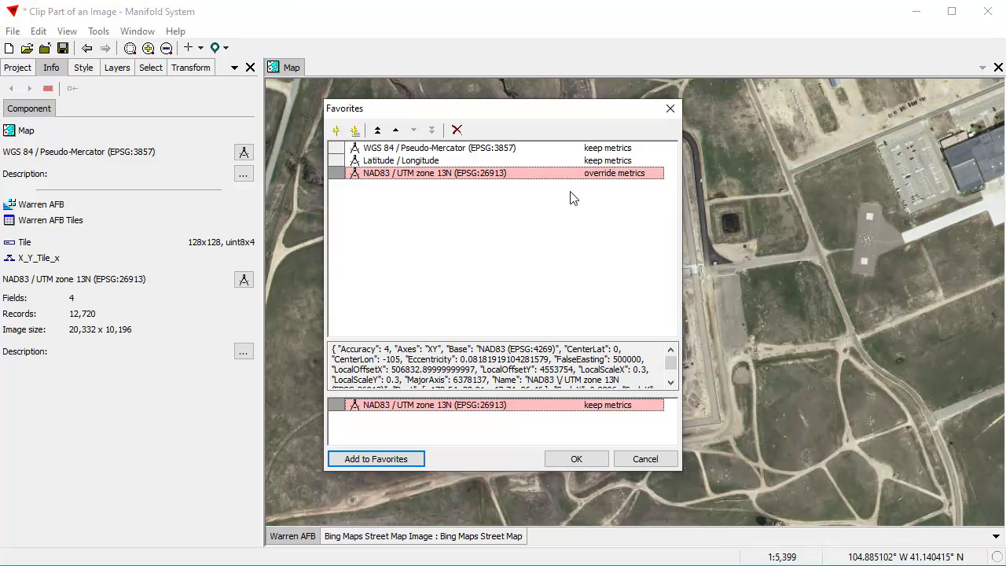
{"action": "left_click", "coordinate": [576, 459]}
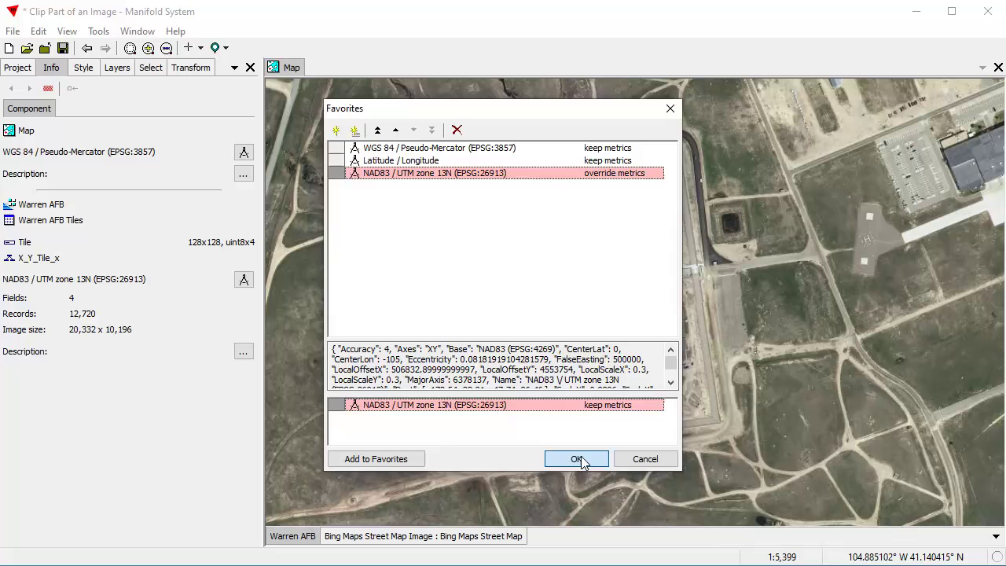
{"action": "left_click", "coordinate": [17, 68]}
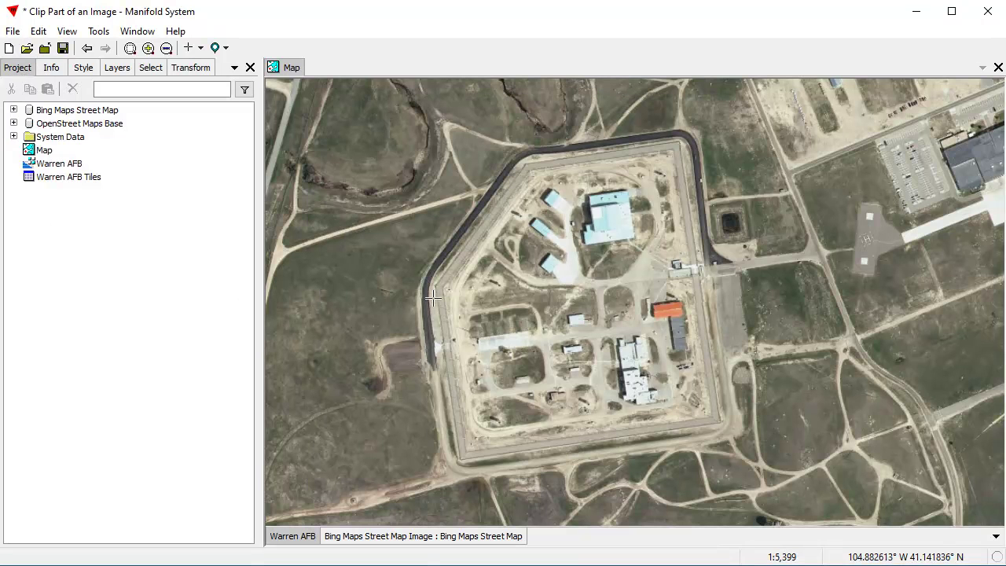
Step: Create a new Drawing in the NAD83 / UTM zone 13N coordinate system
{"action": "right_click", "coordinate": [81, 258]}
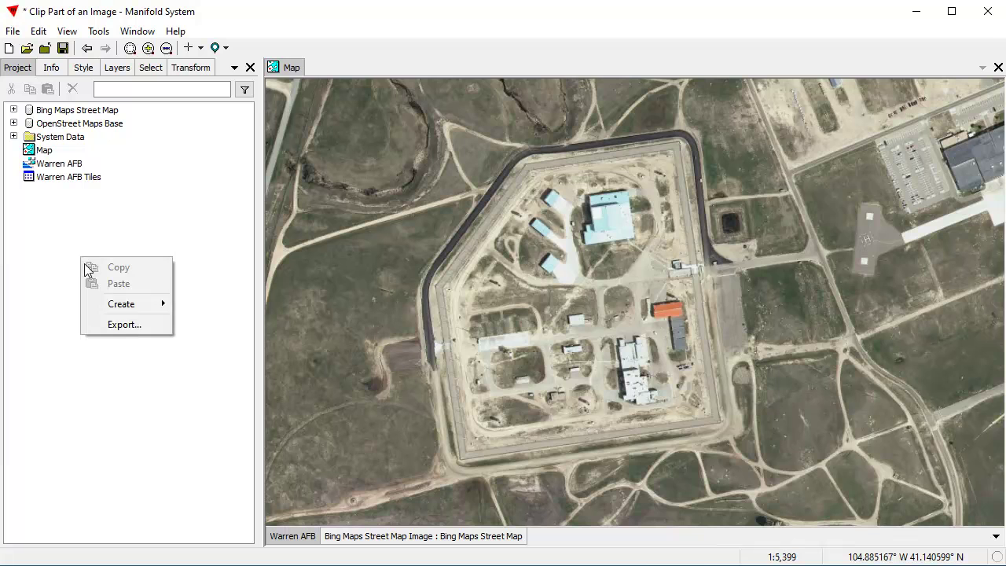
{"action": "mouse_move", "coordinate": [117, 307]}
{"action": "left_click", "coordinate": [222, 322]}
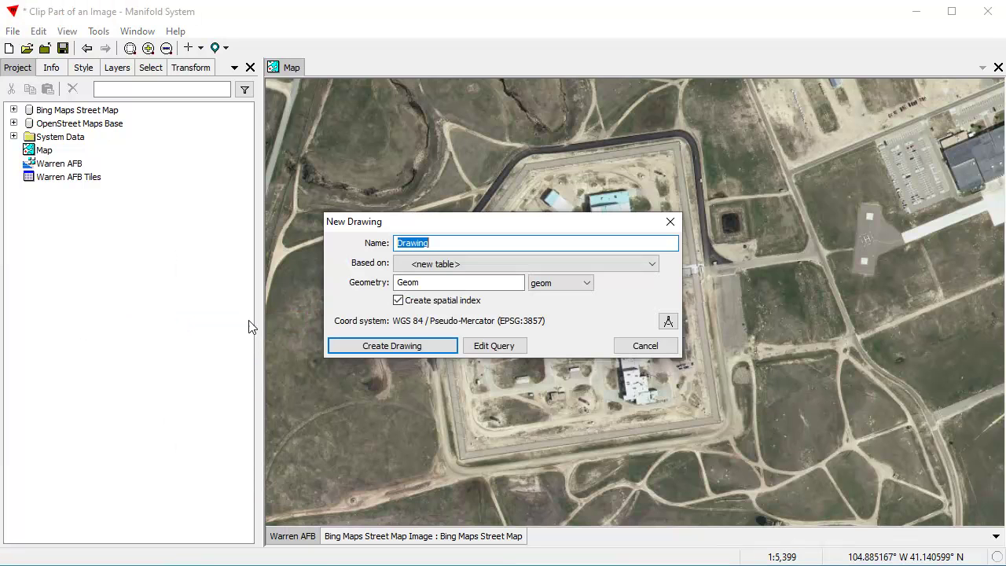
{"action": "left_click", "coordinate": [668, 321]}
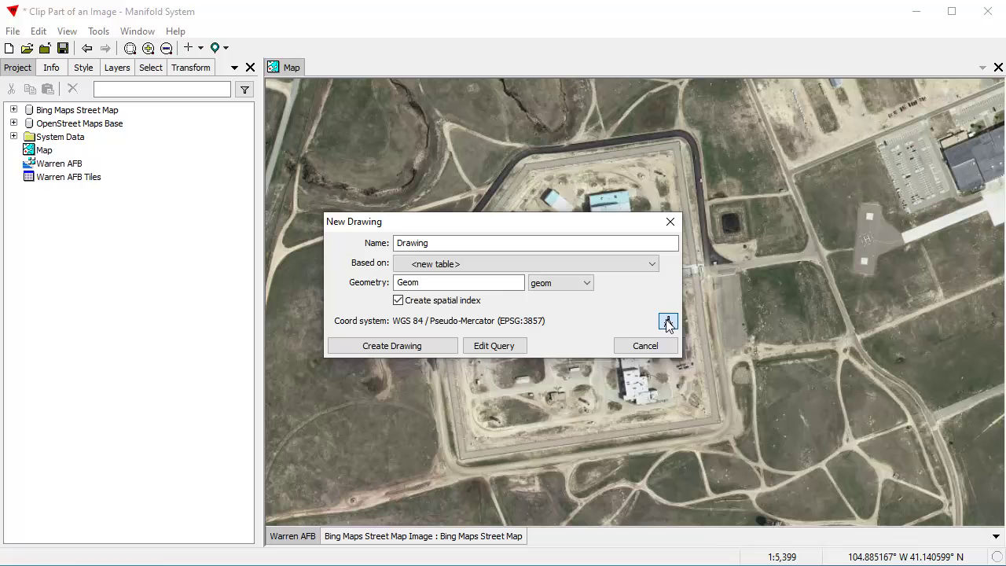
{"action": "left_click", "coordinate": [617, 374]}
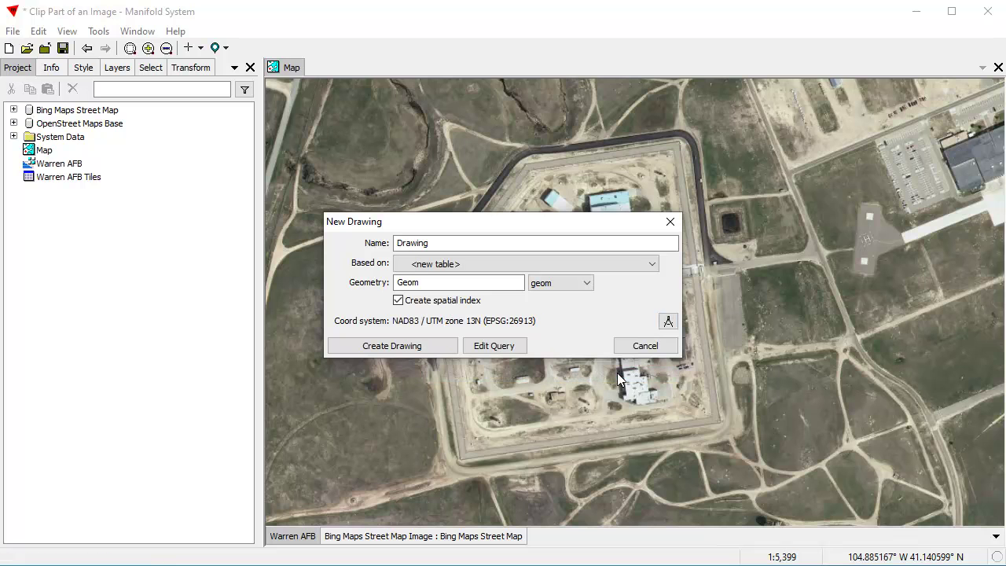
{"action": "left_click", "coordinate": [442, 350]}
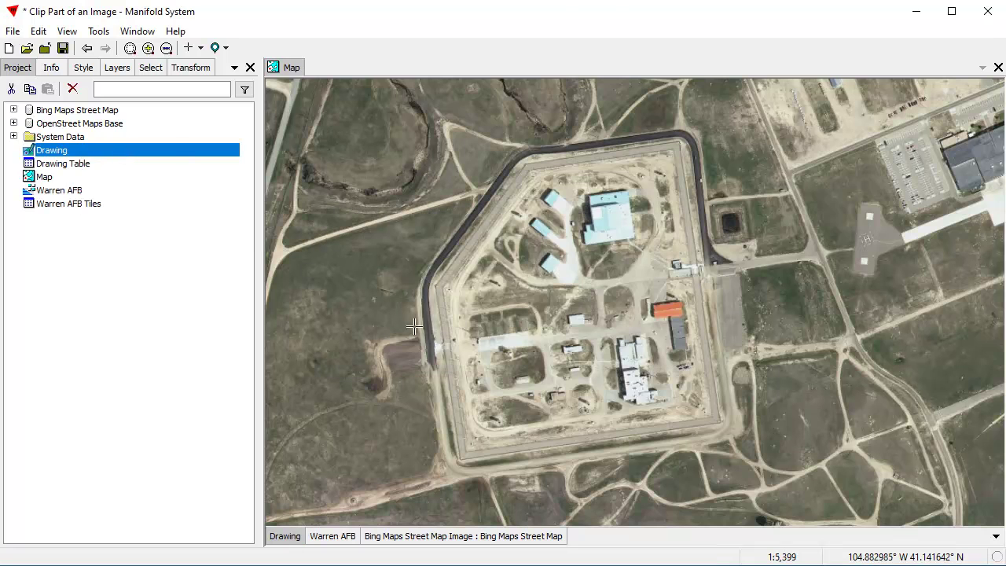
Step: Trace an area along the compound's fence corners, from northwest round to southwest
{"action": "left_click", "coordinate": [200, 48]}
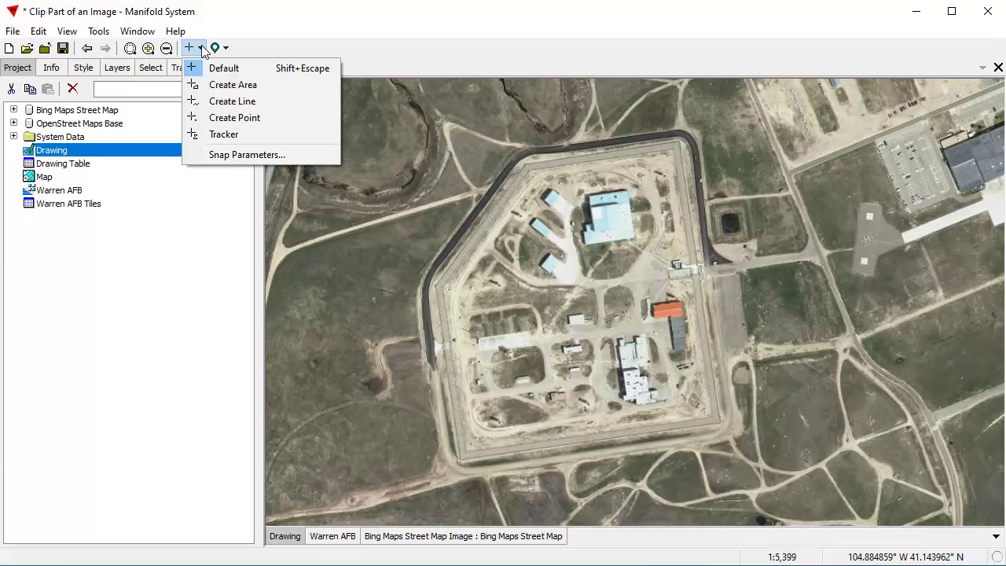
{"action": "left_click", "coordinate": [214, 85]}
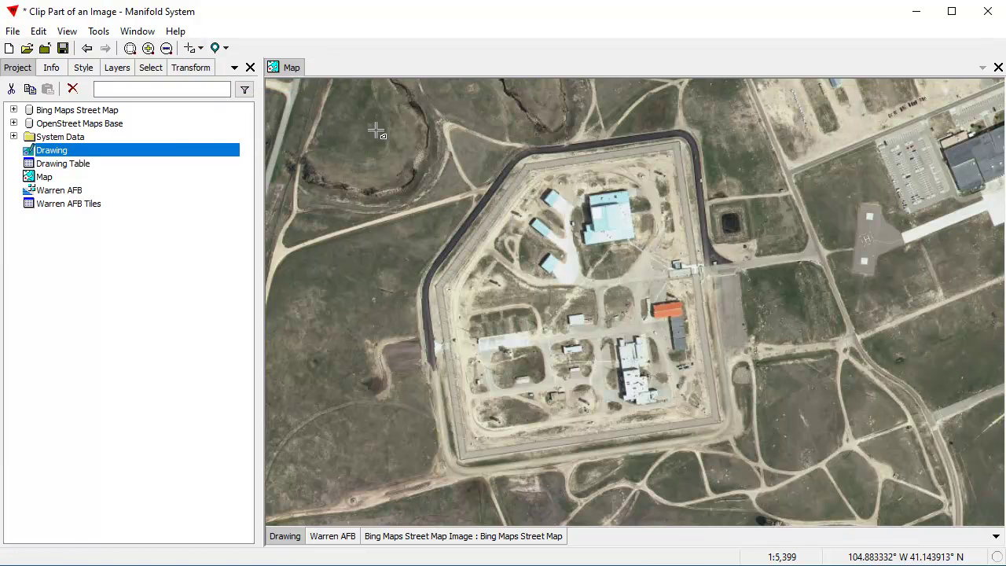
{"action": "left_click", "coordinate": [436, 287]}
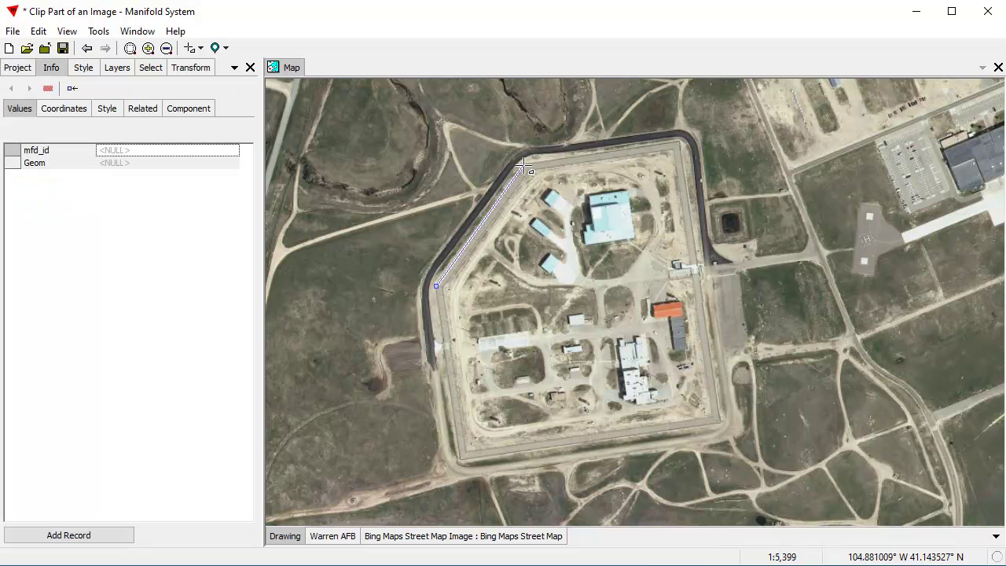
{"action": "left_click", "coordinate": [524, 165]}
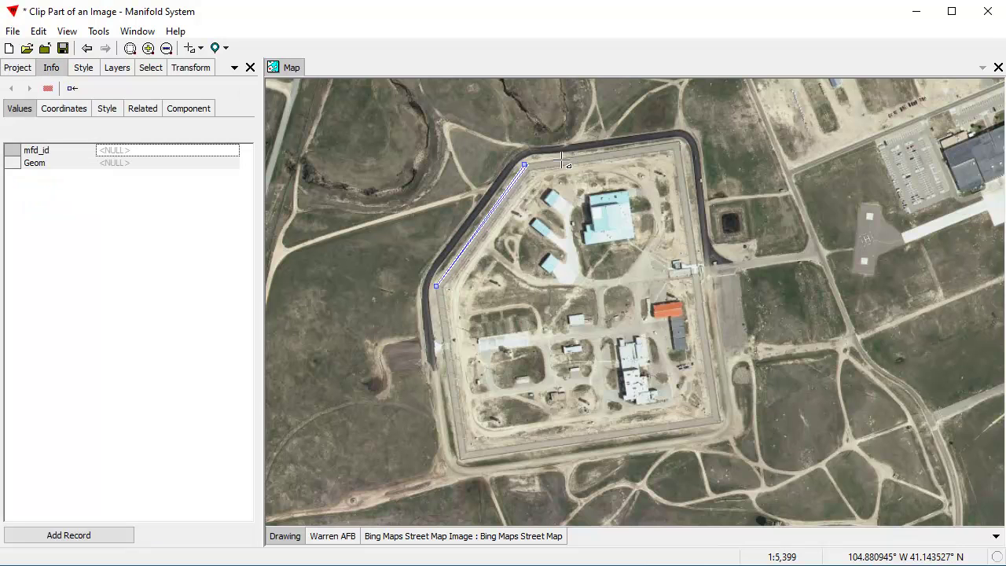
{"action": "left_click", "coordinate": [681, 142]}
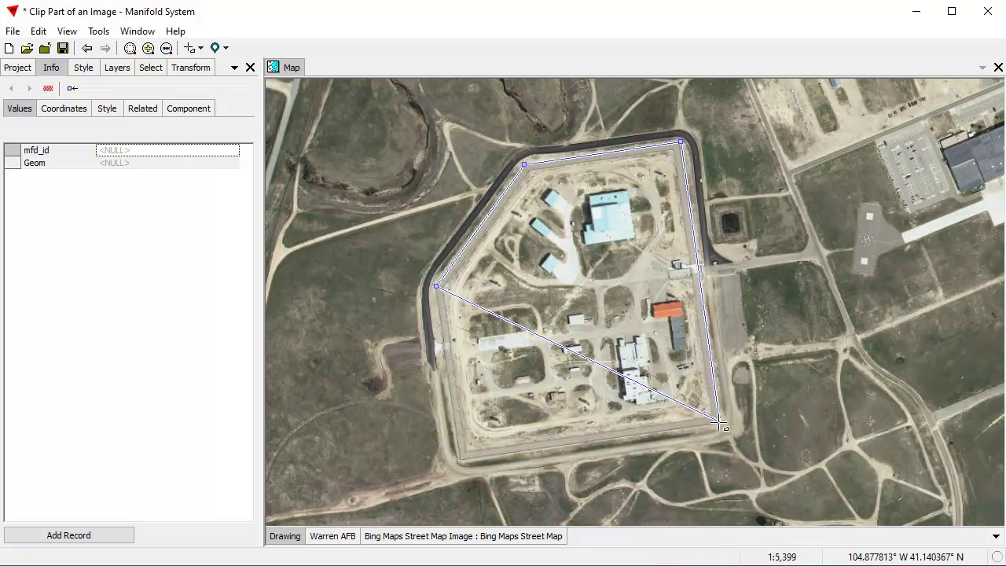
{"action": "left_click", "coordinate": [719, 422]}
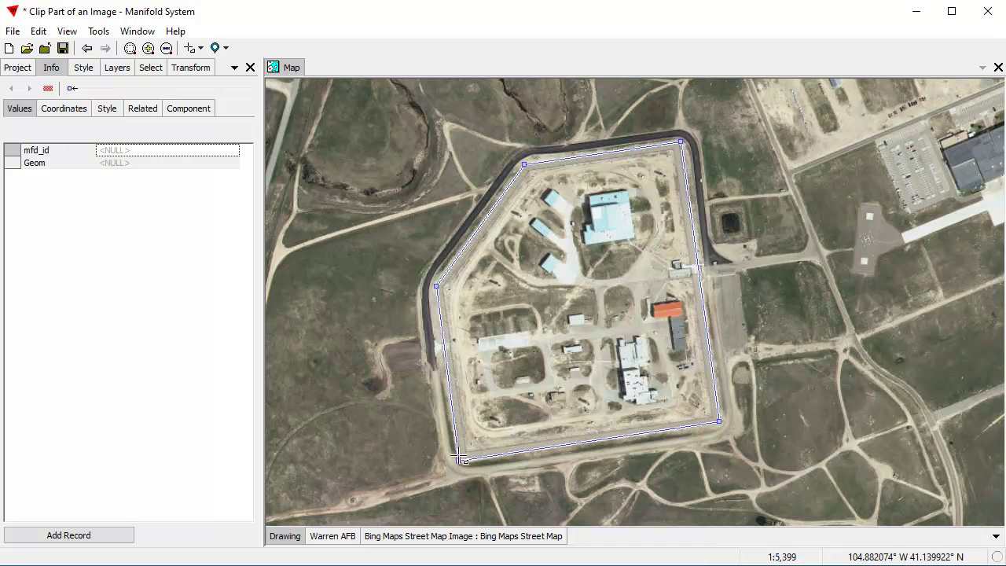
{"action": "left_click", "coordinate": [460, 460]}
Step: Save the traced area as a polygon in the Drawing
{"action": "right_click", "coordinate": [463, 295]}
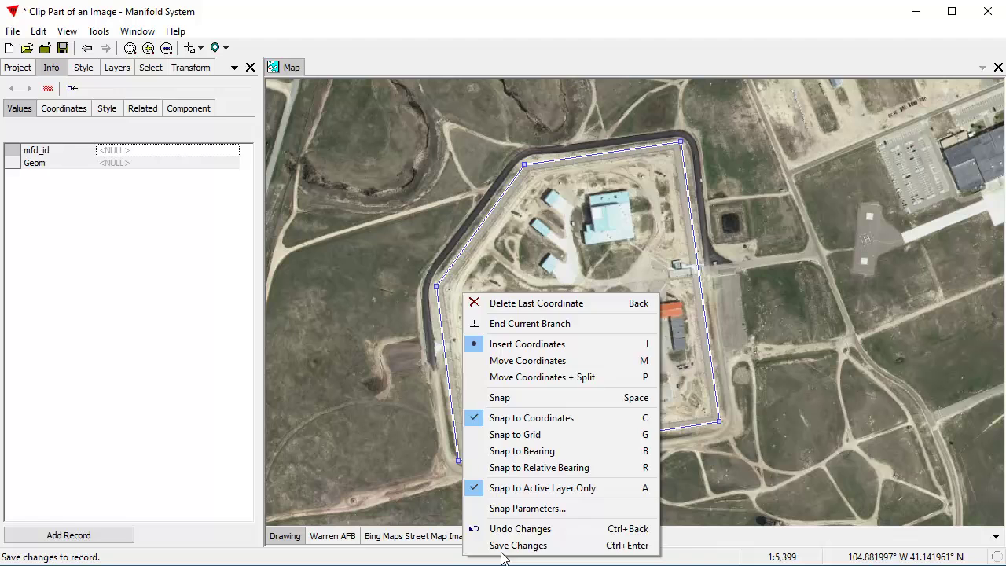
{"action": "left_click", "coordinate": [495, 545]}
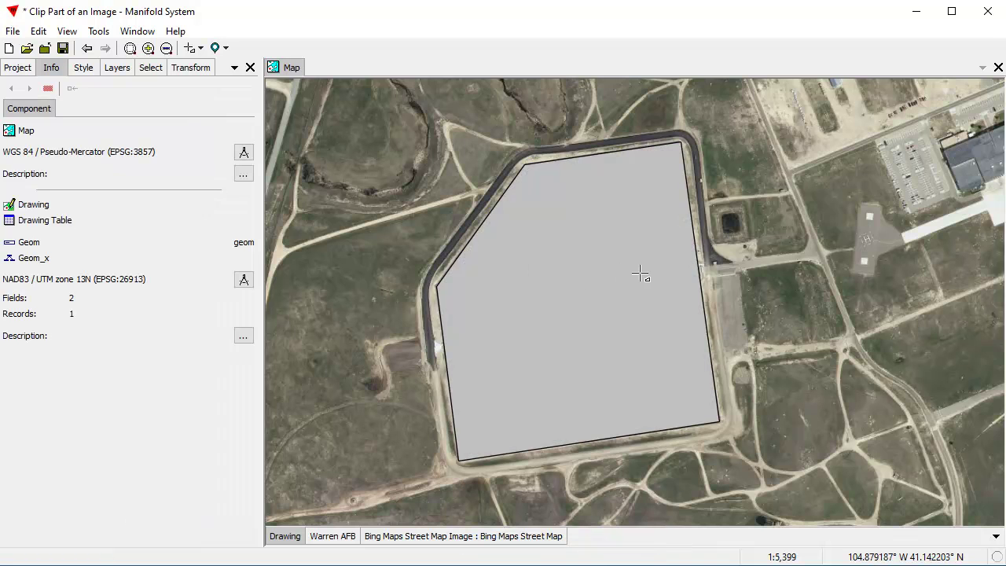
{"action": "left_click", "coordinate": [16, 68]}
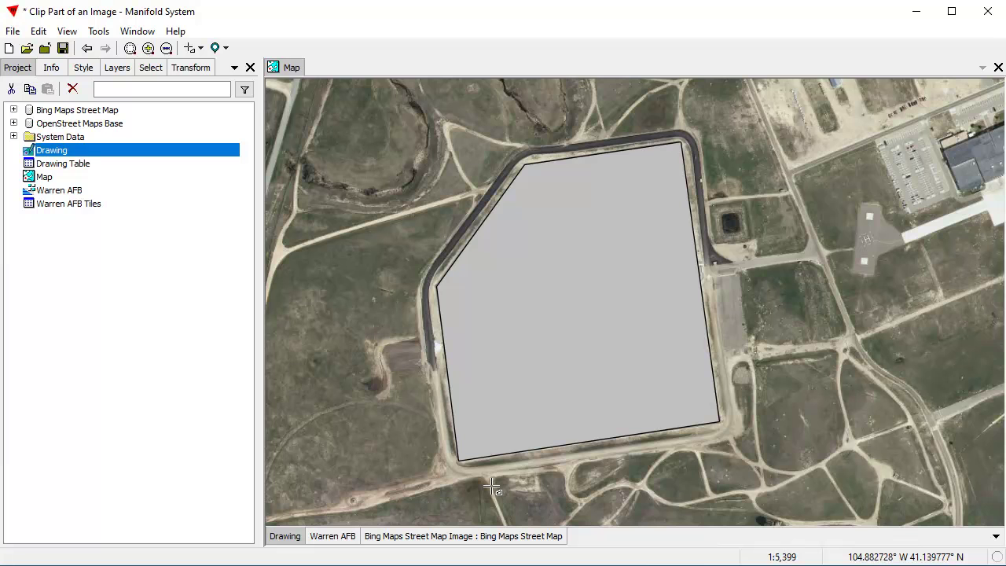
Step: Create a new Image with uint8x3 tiles in NAD83 / UTM zone 13N
{"action": "right_click", "coordinate": [63, 264]}
{"action": "mouse_move", "coordinate": [100, 307]}
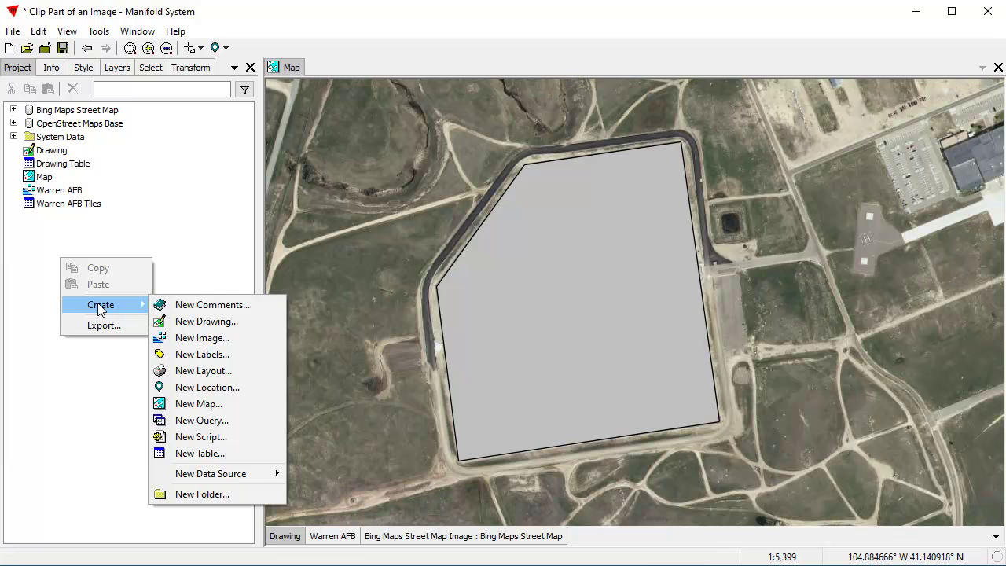
{"action": "left_click", "coordinate": [206, 338]}
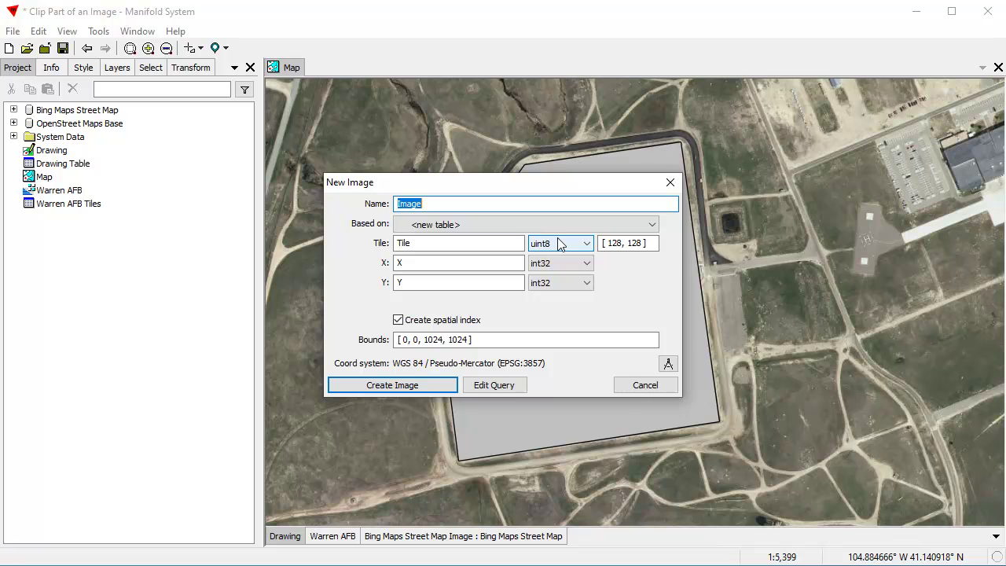
{"action": "left_click", "coordinate": [587, 243]}
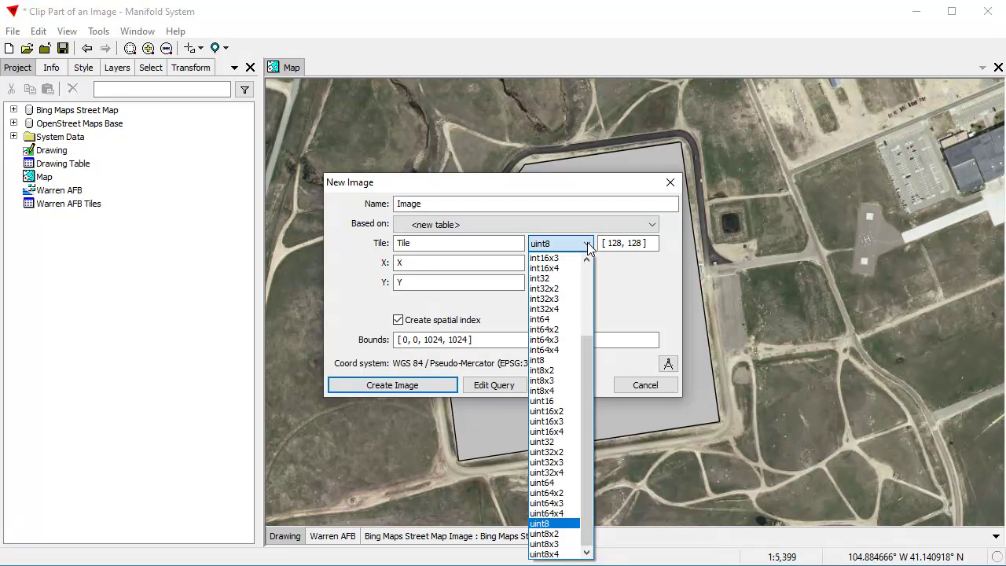
{"action": "left_click", "coordinate": [564, 544]}
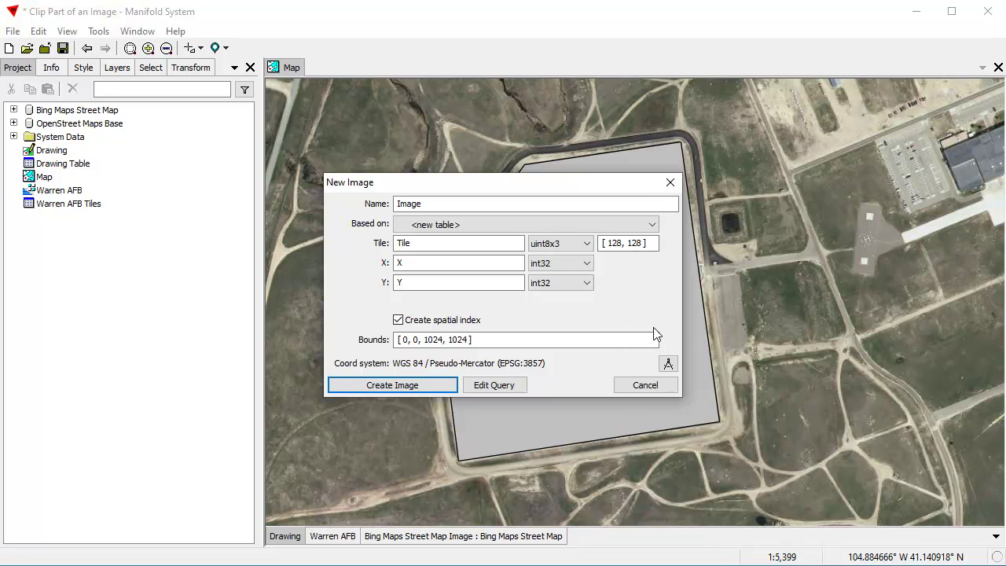
{"action": "left_click", "coordinate": [668, 364]}
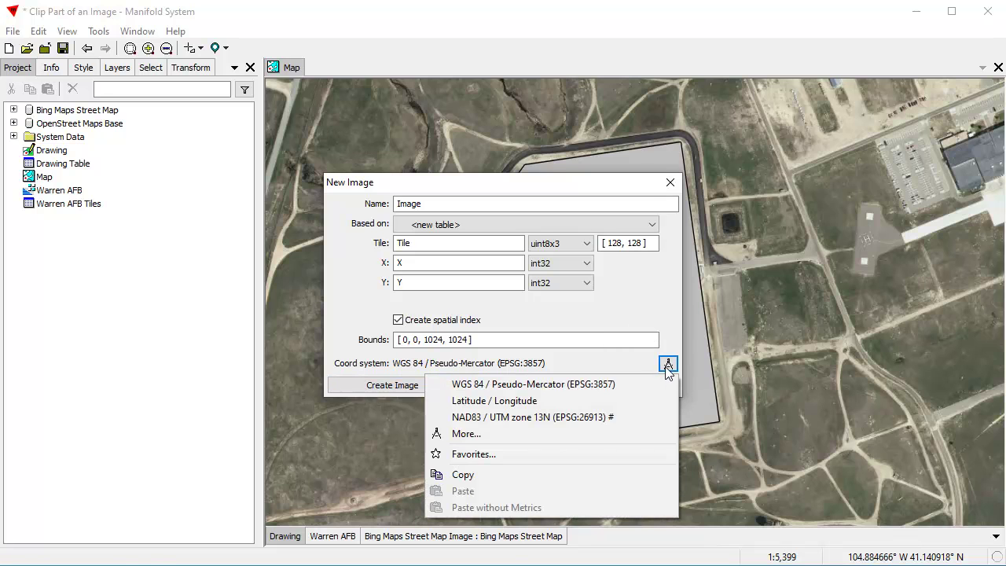
{"action": "left_click", "coordinate": [589, 420]}
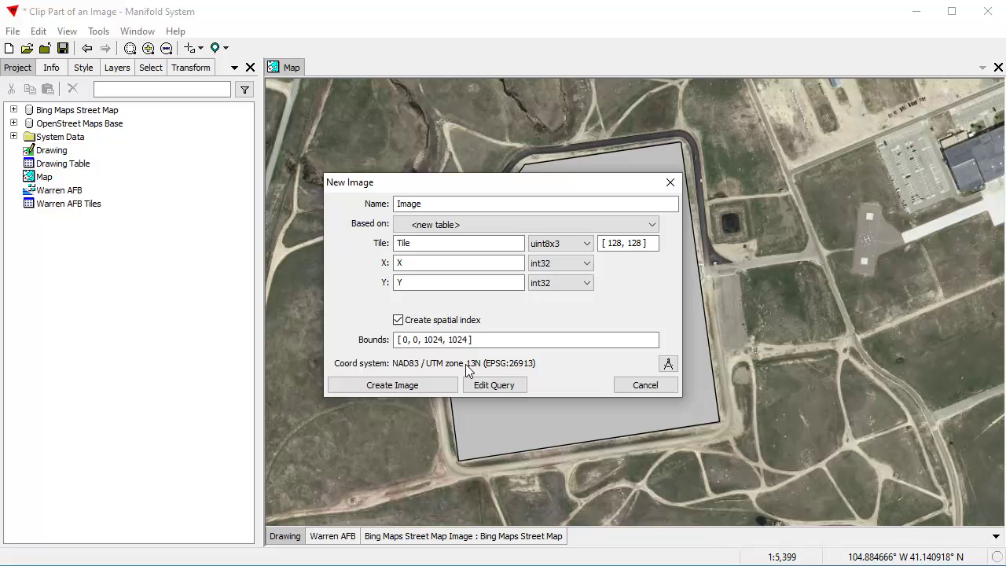
{"action": "left_click", "coordinate": [454, 385]}
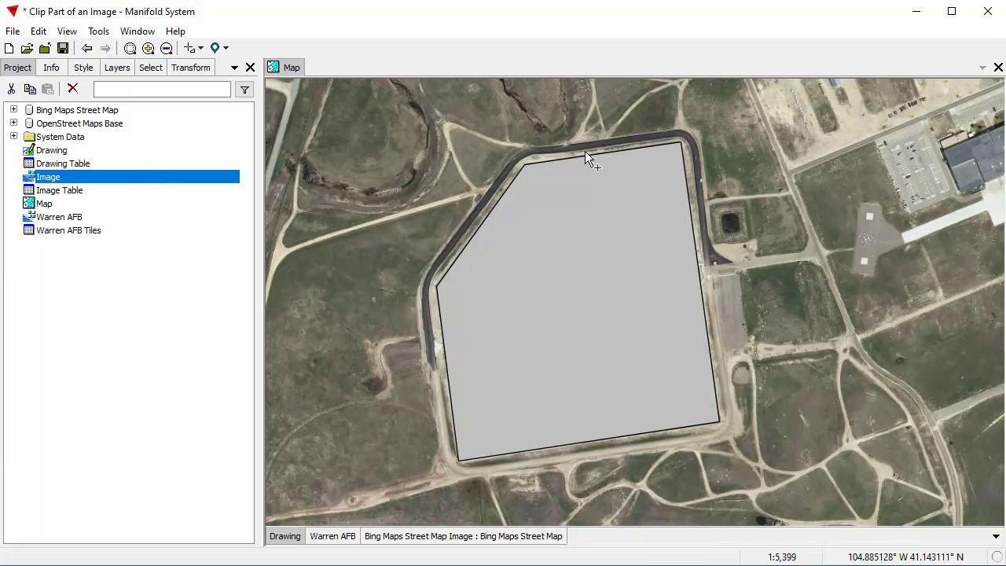
Step: Open the Image in its own window and add the Drawing as a layer above it
{"action": "double_click", "coordinate": [152, 182]}
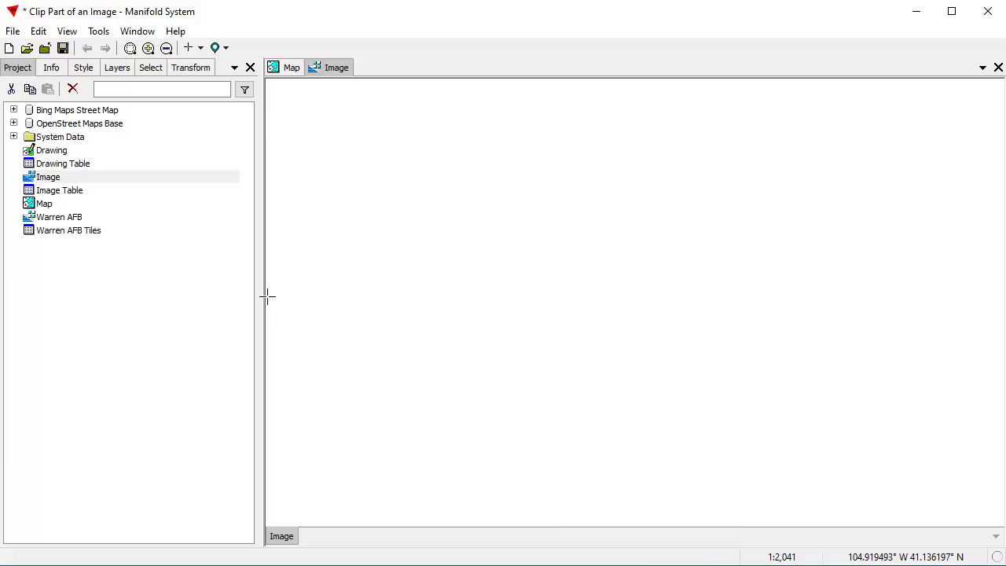
{"action": "left_click", "coordinate": [119, 151]}
{"action": "left_click", "coordinate": [119, 162], "text": "shift"}
{"action": "left_click_drag", "start_coordinate": [119, 163], "coordinate": [380, 232]}
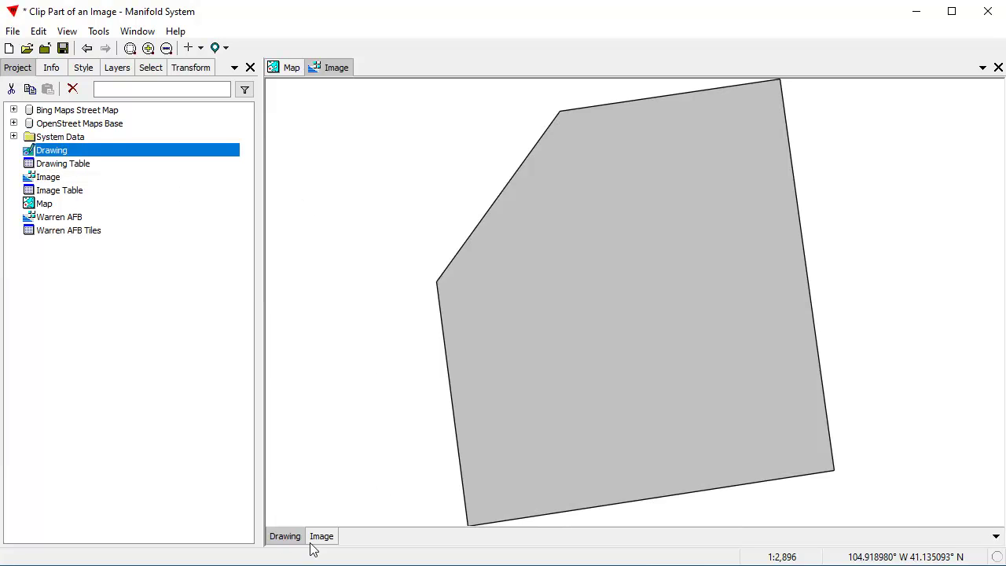
{"action": "left_click", "coordinate": [324, 538]}
{"action": "scroll", "coordinate": [658, 319], "scroll_direction": "down", "scroll_amount": 2}
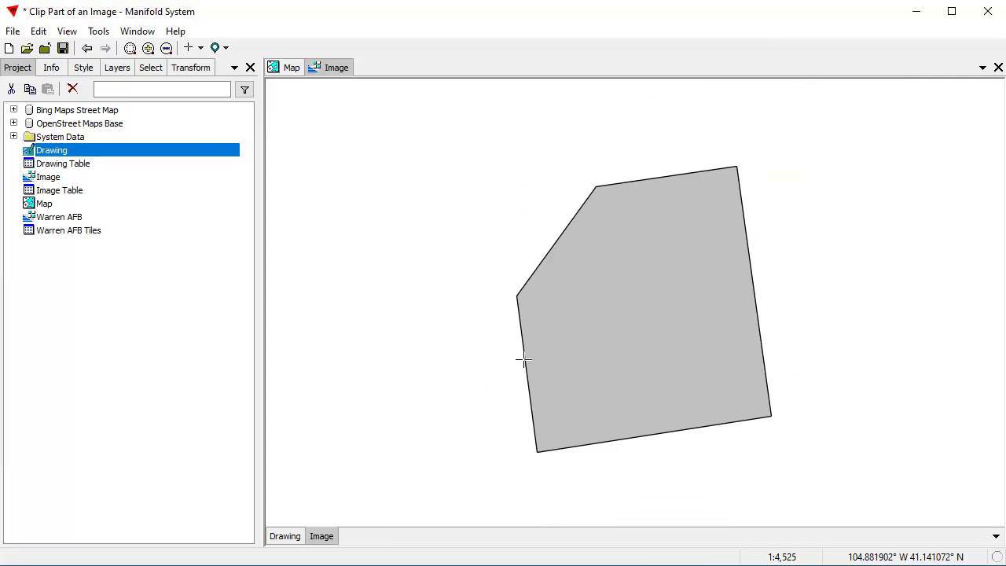
Step: Join the Drawing into the Image, with Channel 0 counting contained areas and pixels cleared
{"action": "left_click", "coordinate": [37, 32]}
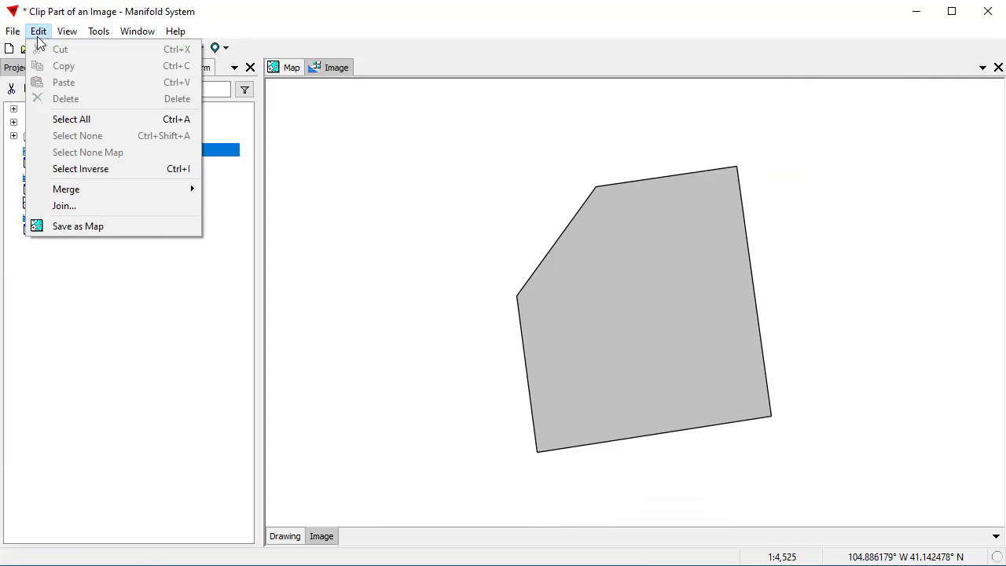
{"action": "left_click", "coordinate": [82, 204]}
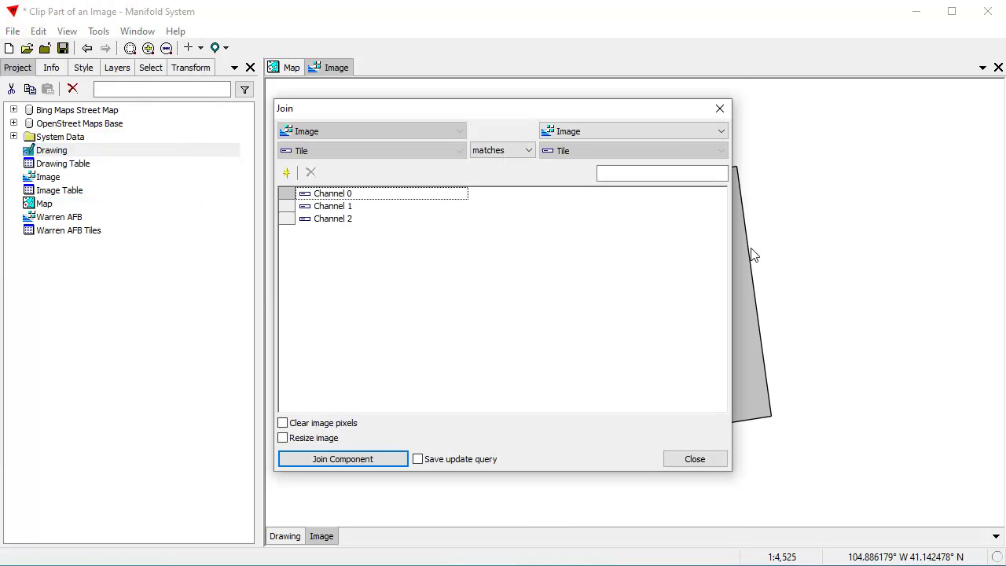
{"action": "left_click", "coordinate": [657, 131]}
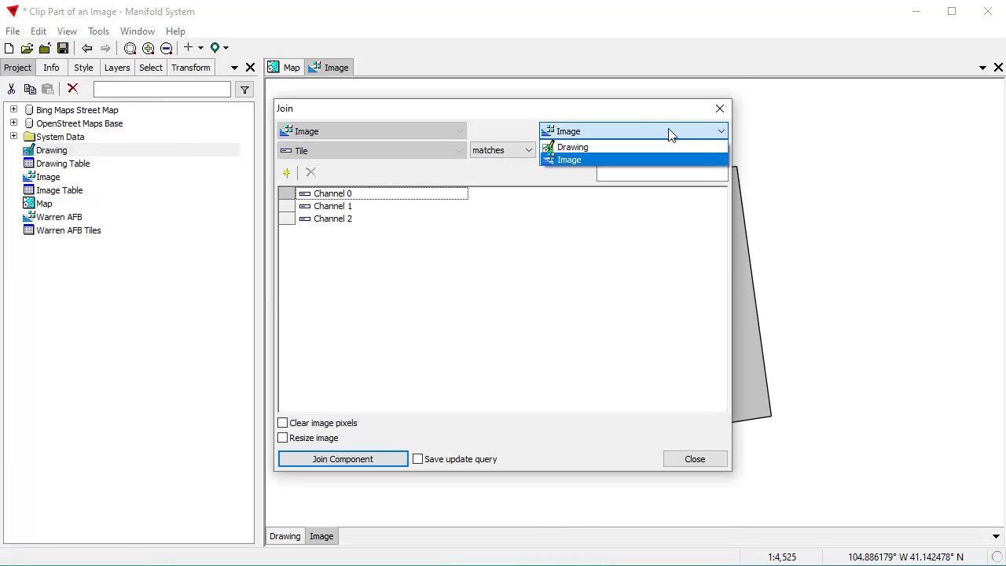
{"action": "left_click", "coordinate": [619, 149]}
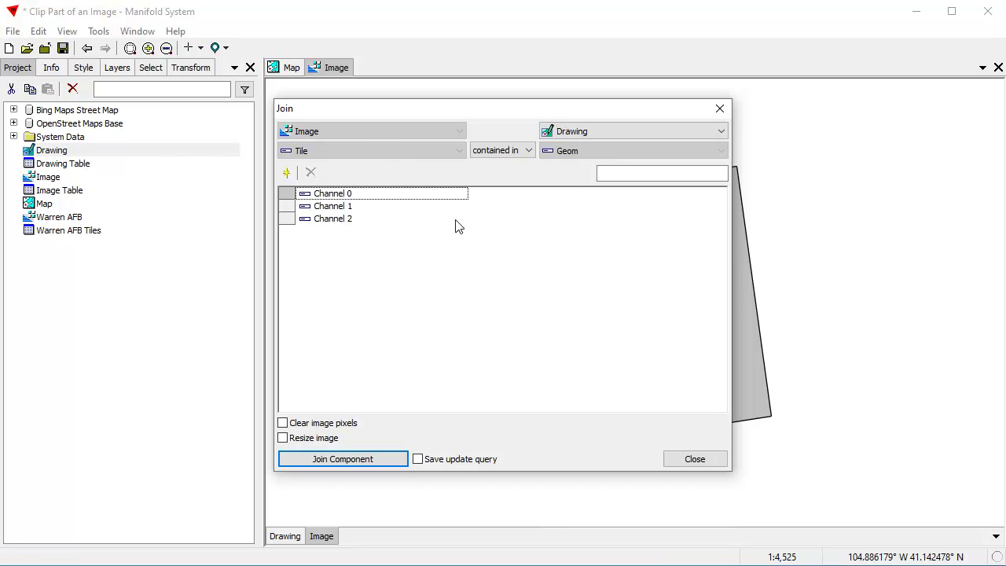
{"action": "left_click", "coordinate": [489, 198]}
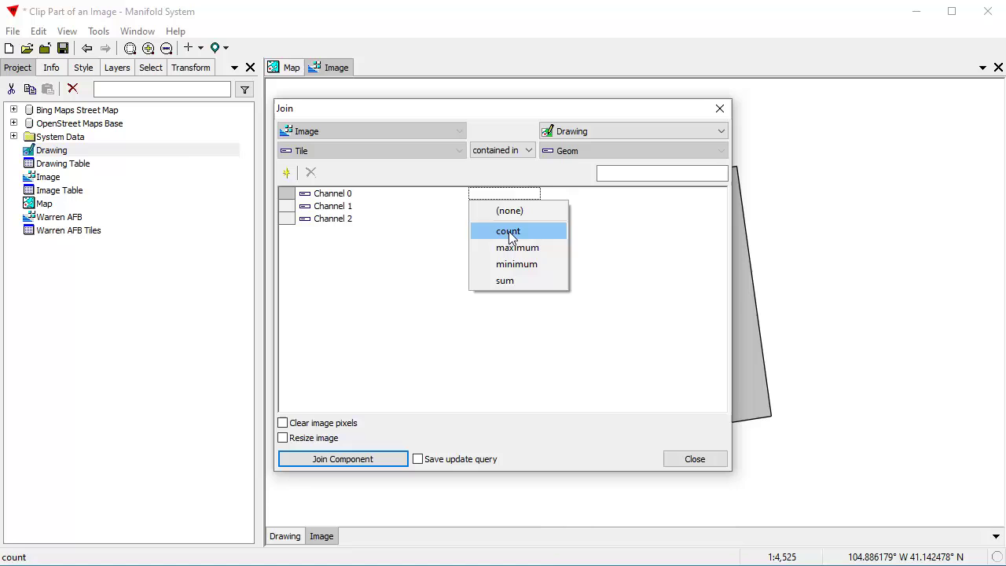
{"action": "left_click", "coordinate": [505, 231]}
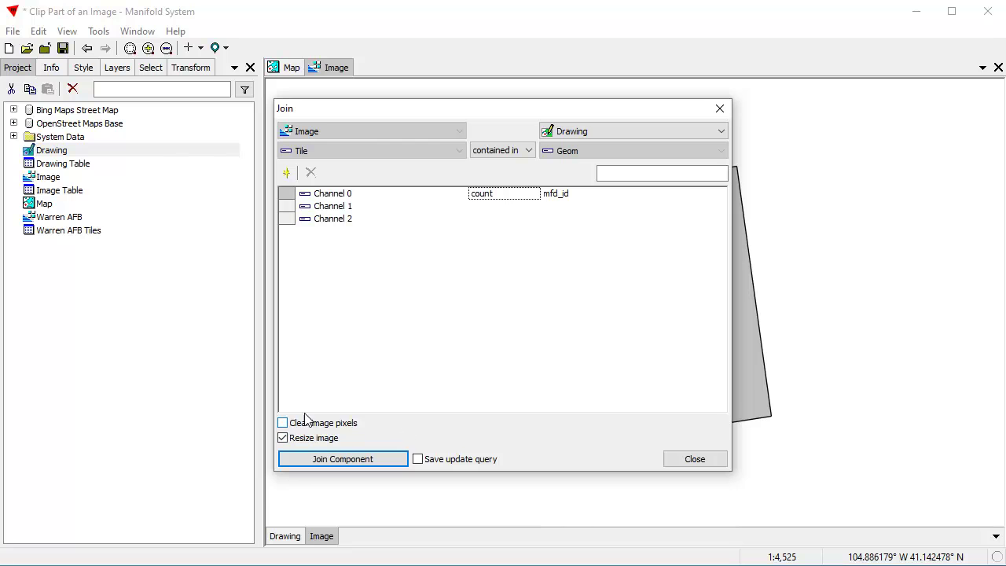
{"action": "left_click", "coordinate": [283, 423]}
{"action": "left_click", "coordinate": [346, 459]}
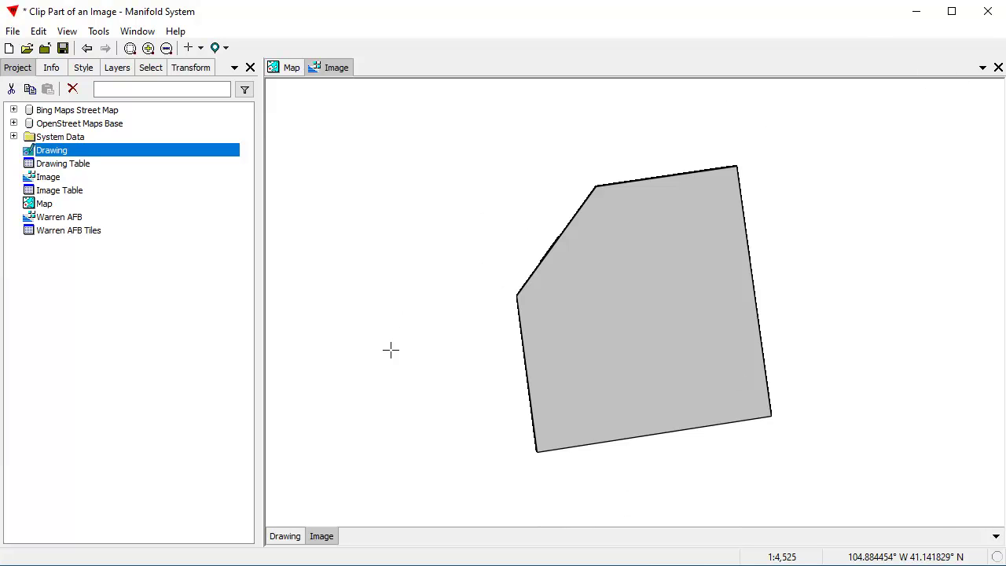
Step: Check the Image's size in Info, then close the Image window to return to the Map
{"action": "left_click", "coordinate": [53, 67]}
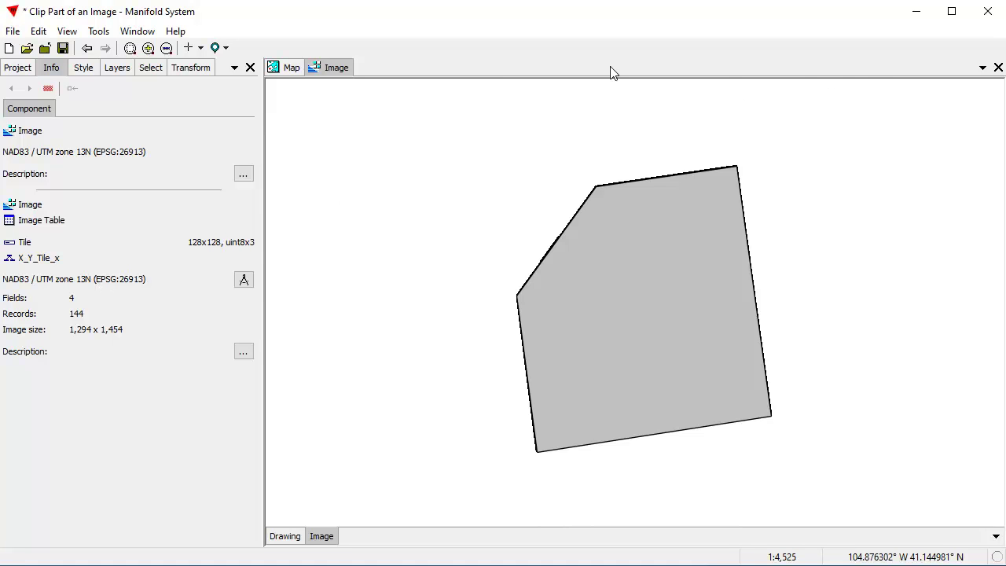
{"action": "left_click", "coordinate": [997, 68]}
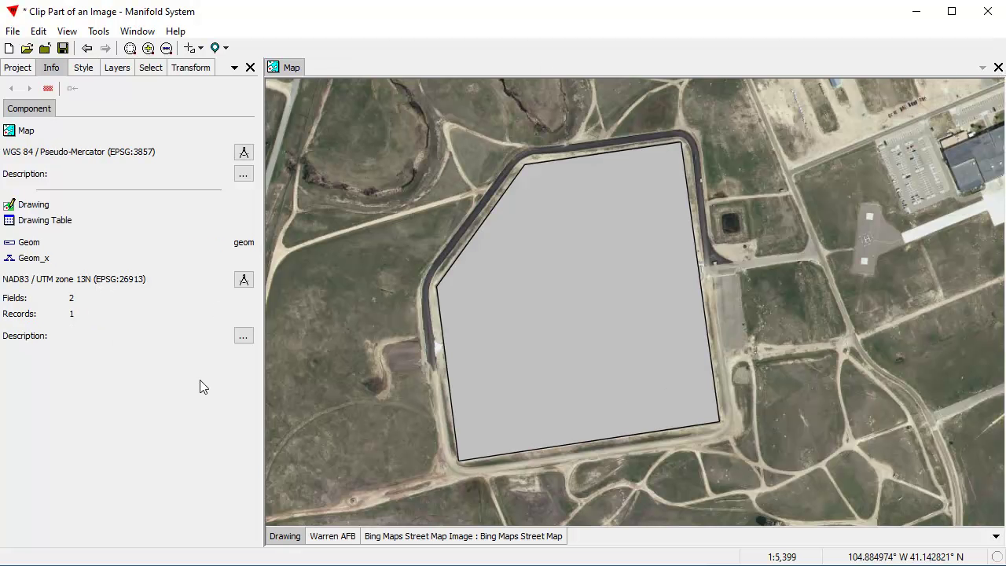
{"action": "left_click", "coordinate": [17, 69]}
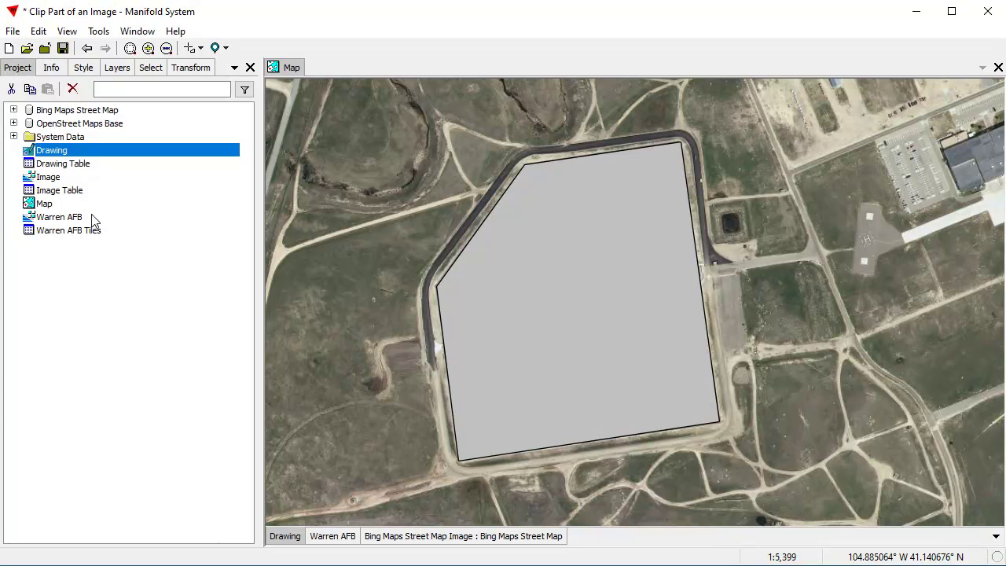
Step: Drag the Image into the Map window as its top layer
{"action": "left_click", "coordinate": [48, 177]}
{"action": "left_click", "coordinate": [44, 204], "text": "ctrl"}
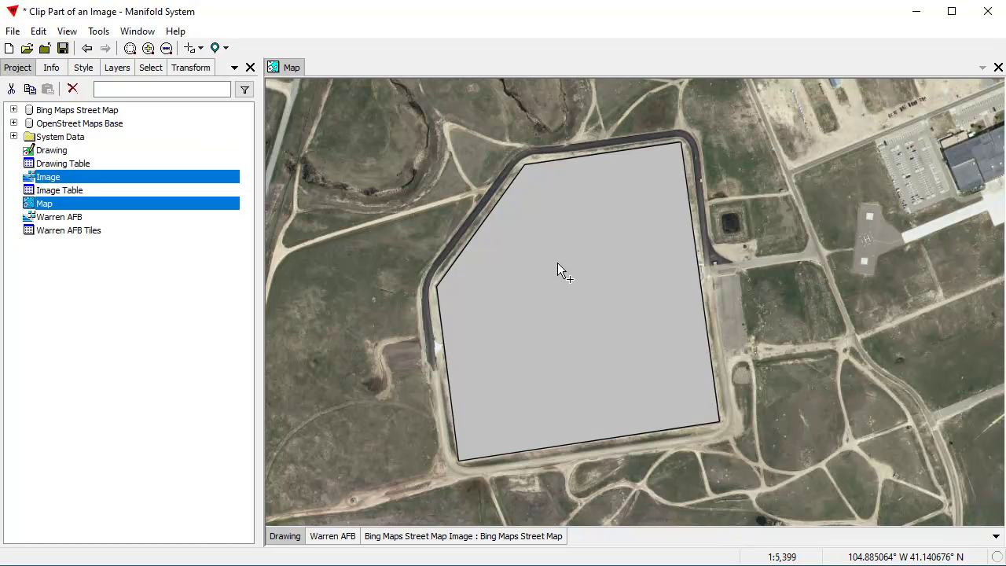
{"action": "left_click_drag", "start_coordinate": [555, 264], "coordinate": [555, 264]}
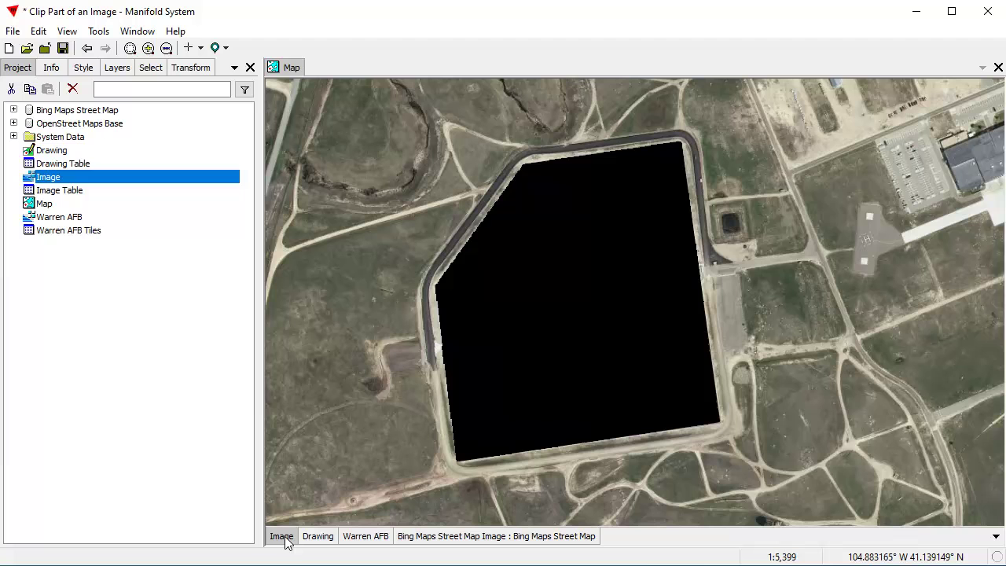
Step: Start an Edit > Join into the Image with Warren AFB as the source
{"action": "left_click", "coordinate": [38, 31]}
{"action": "left_click", "coordinate": [63, 205]}
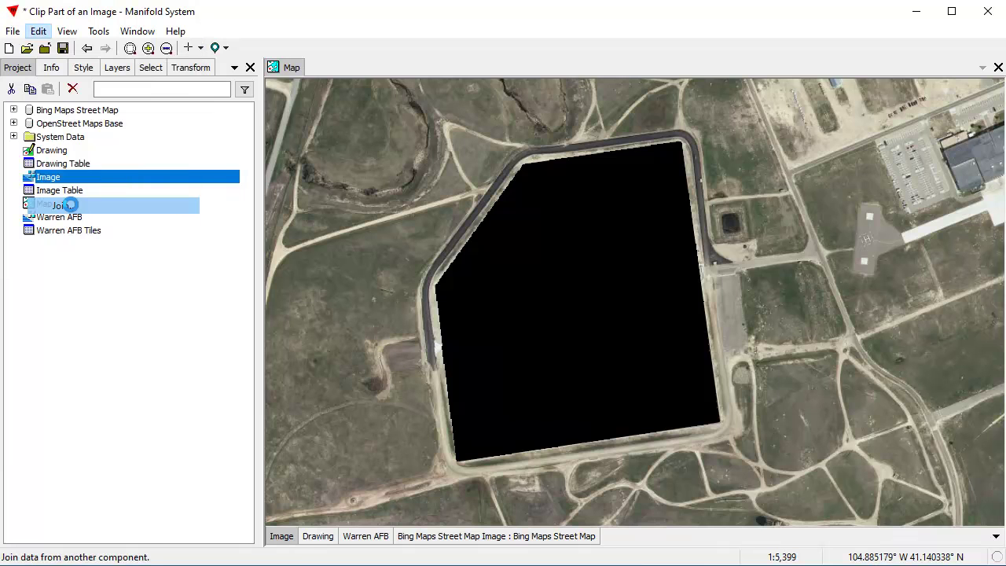
{"action": "left_click_drag", "start_coordinate": [550, 99], "coordinate": [716, 119]}
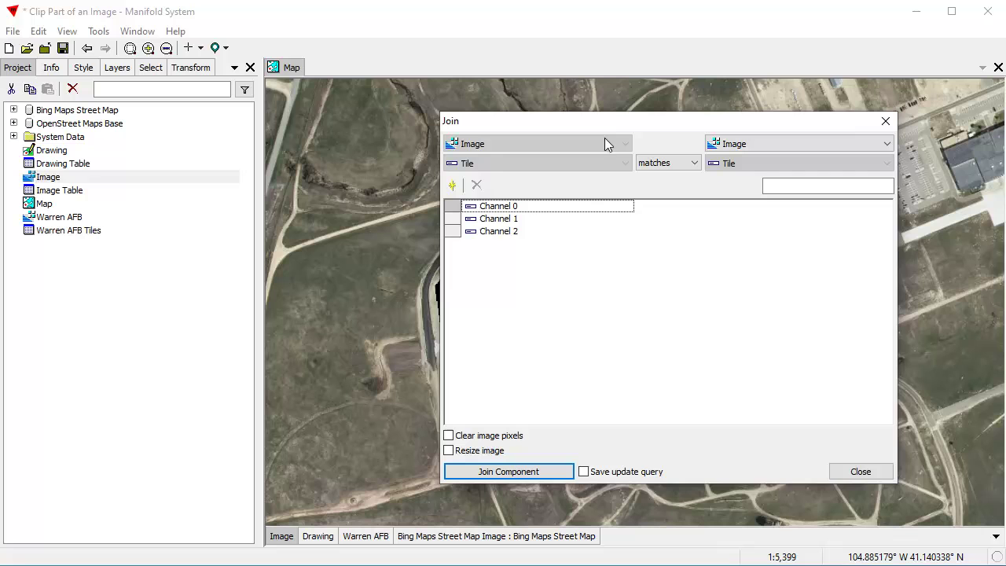
{"action": "left_click", "coordinate": [842, 141]}
{"action": "left_click", "coordinate": [775, 198]}
Step: Set Channels 0, 1 and 2 to copy from Warren AFB and run the join
{"action": "left_click", "coordinate": [660, 209]}
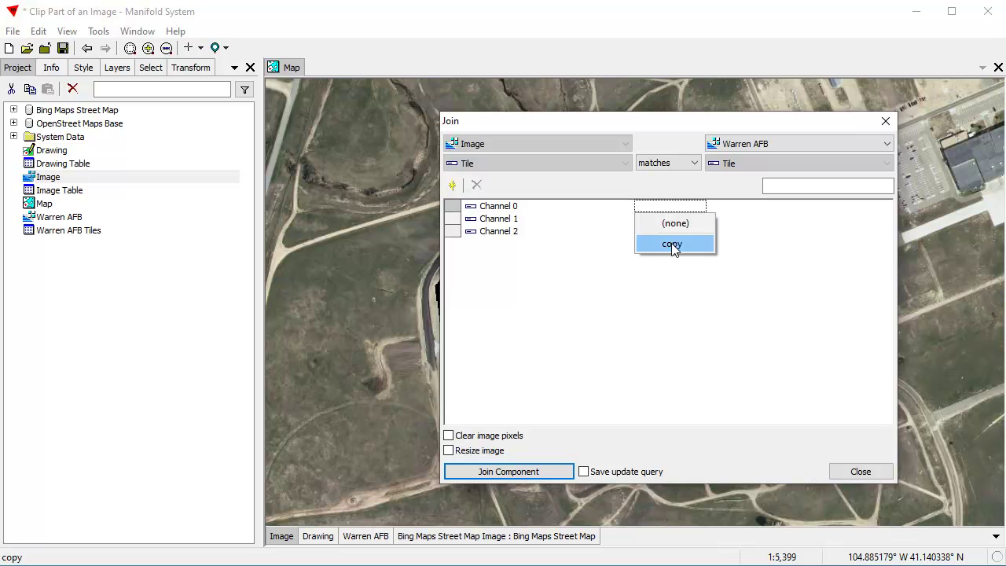
{"action": "left_click", "coordinate": [674, 243]}
{"action": "left_click", "coordinate": [654, 221]}
{"action": "left_click", "coordinate": [667, 255]}
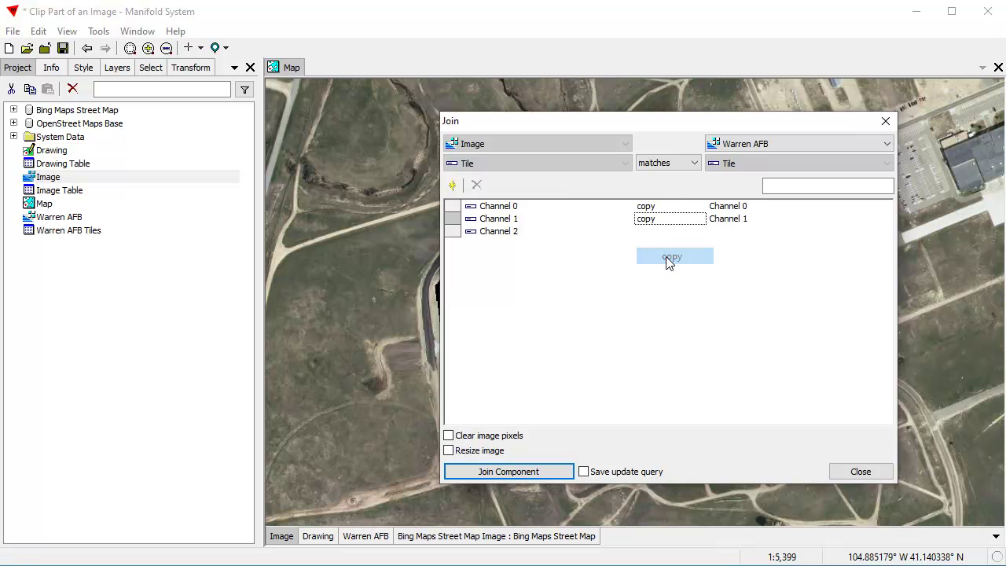
{"action": "left_click", "coordinate": [654, 233]}
{"action": "left_click", "coordinate": [672, 270]}
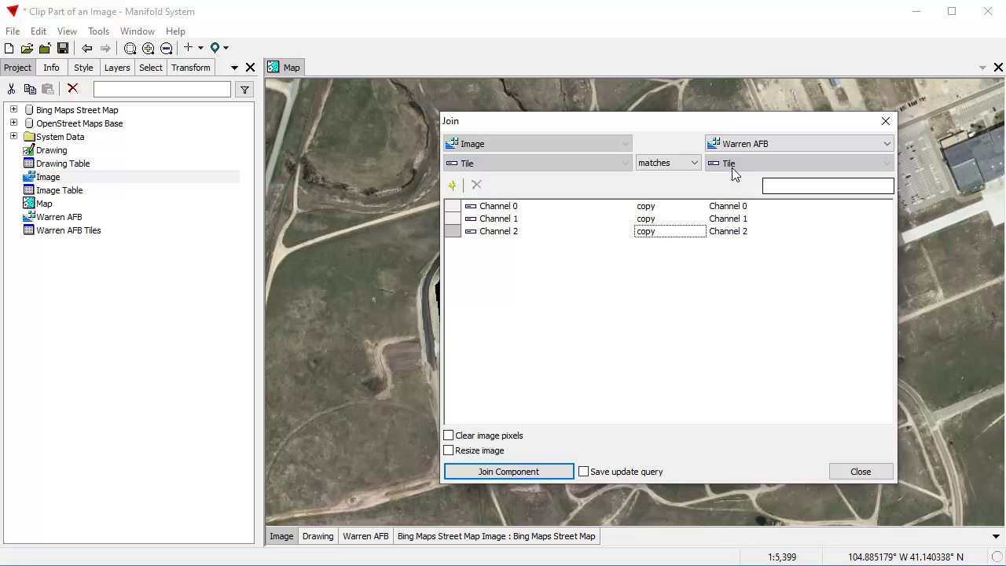
{"action": "left_click", "coordinate": [526, 472]}
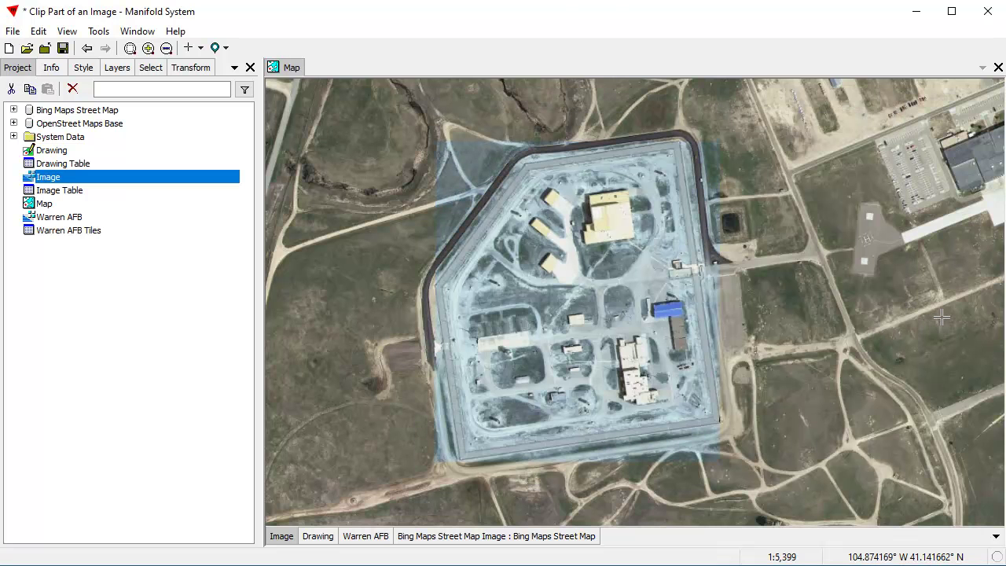
Step: Hide the Warren AFB and Drawing layers, briefly toggling the Image layer to compare
{"action": "left_click", "coordinate": [384, 538], "text": "shift"}
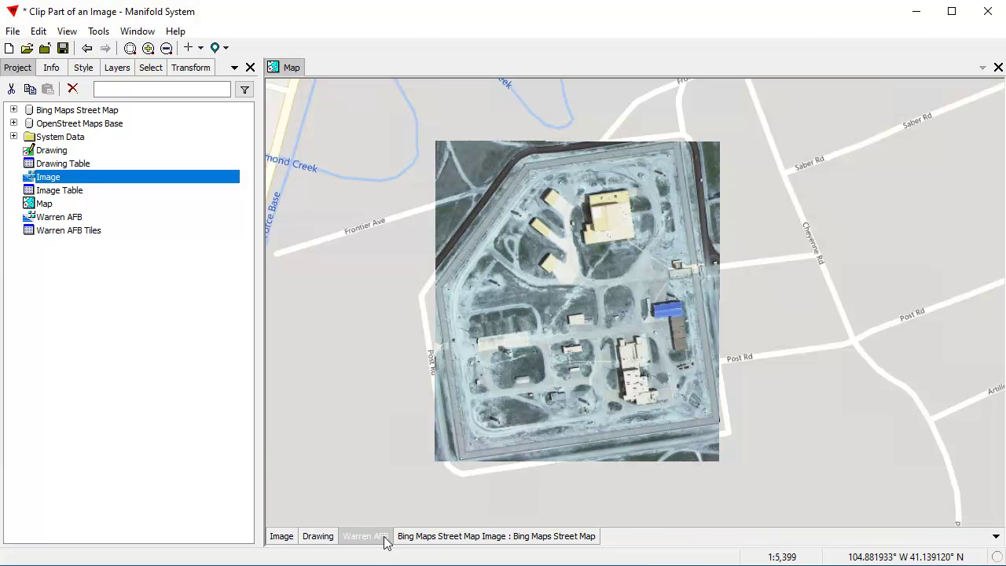
{"action": "left_click", "coordinate": [328, 540], "text": "shift"}
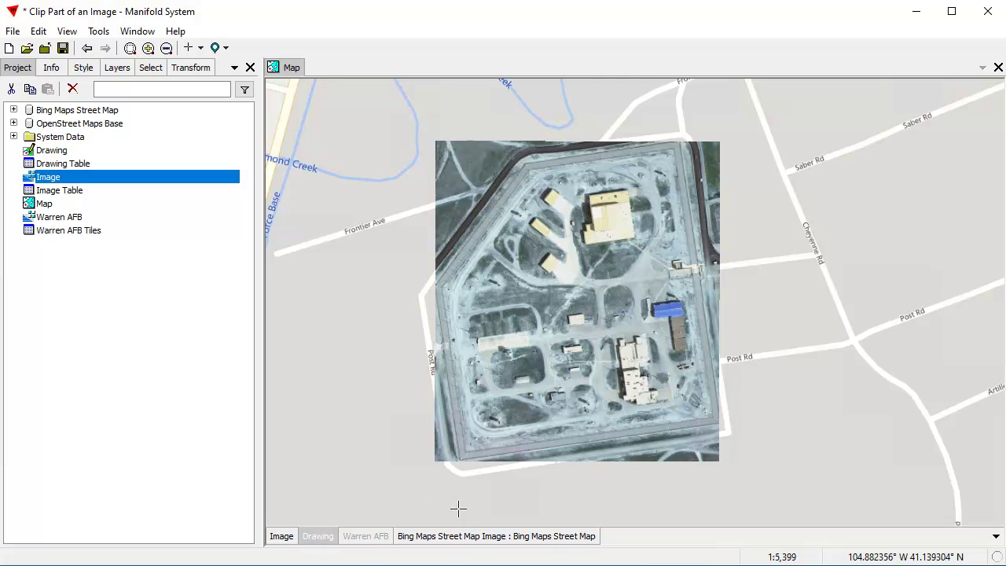
{"action": "left_click", "coordinate": [280, 539], "text": "shift"}
{"action": "left_click", "coordinate": [281, 541], "text": "shift"}
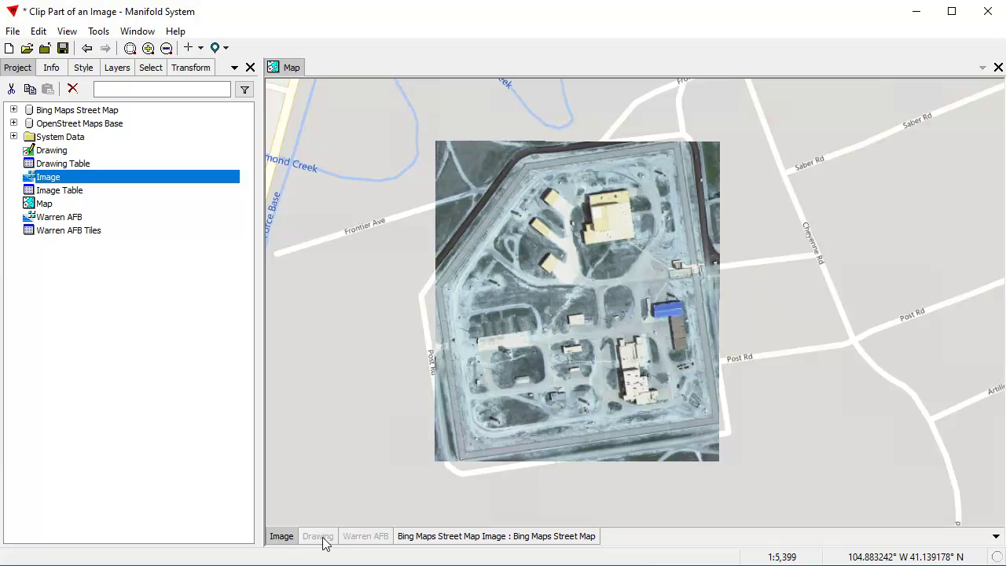
Step: Move the Drawing layer above the Image, show then hide it, and make Image active
{"action": "left_click_drag", "start_coordinate": [317, 536], "coordinate": [272, 542]}
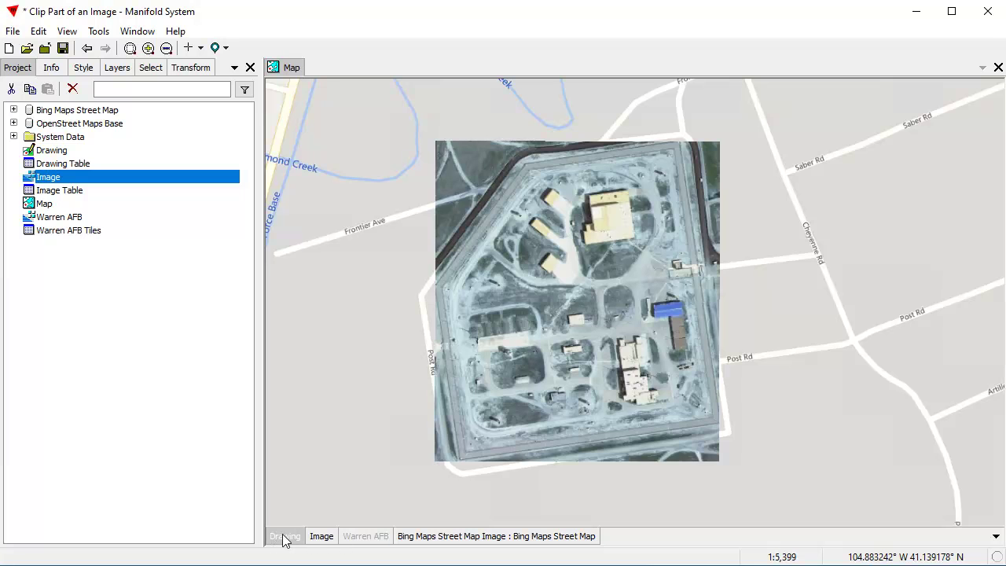
{"action": "left_click", "coordinate": [286, 539], "text": "shift"}
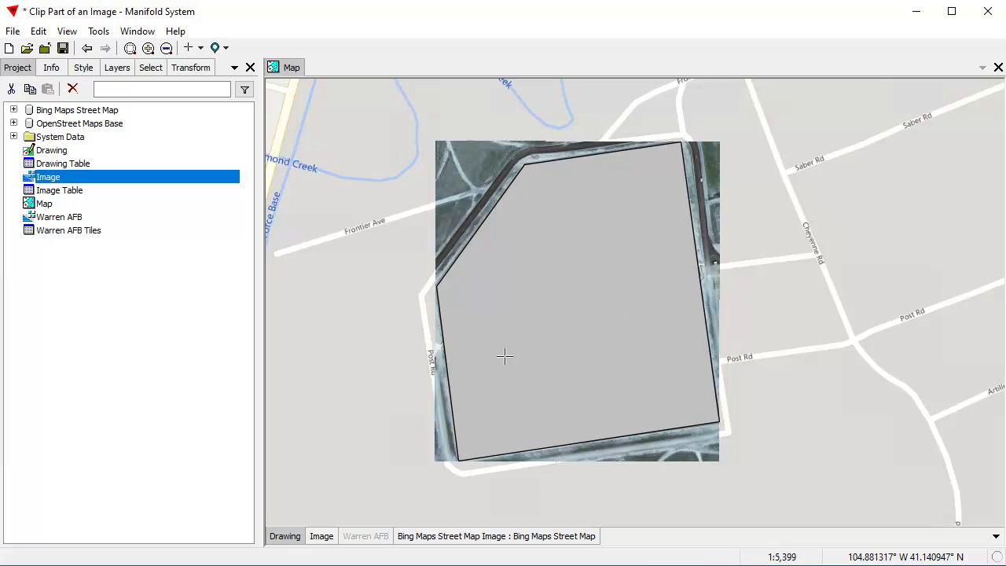
{"action": "left_click", "coordinate": [285, 538], "text": "shift"}
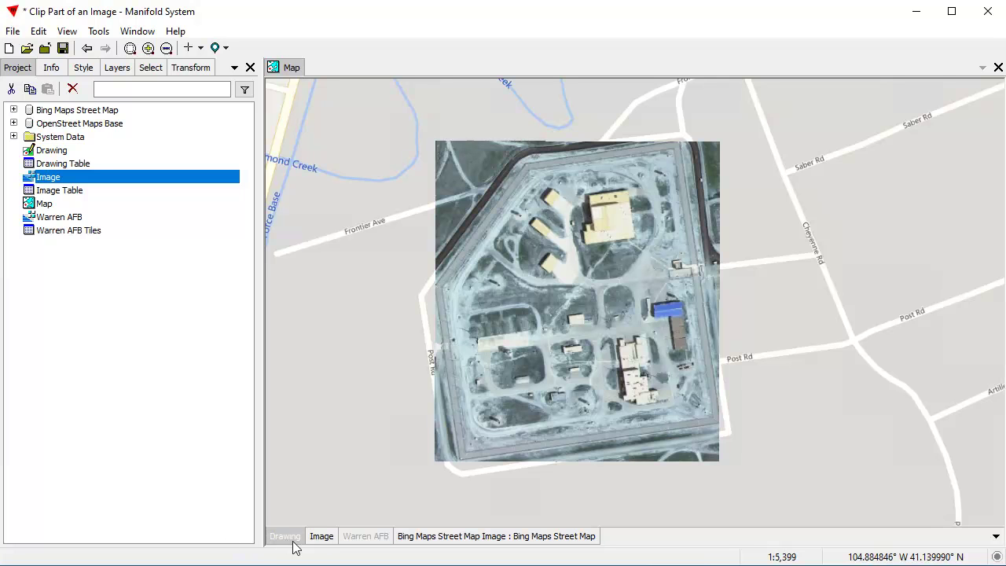
{"action": "left_click", "coordinate": [322, 537]}
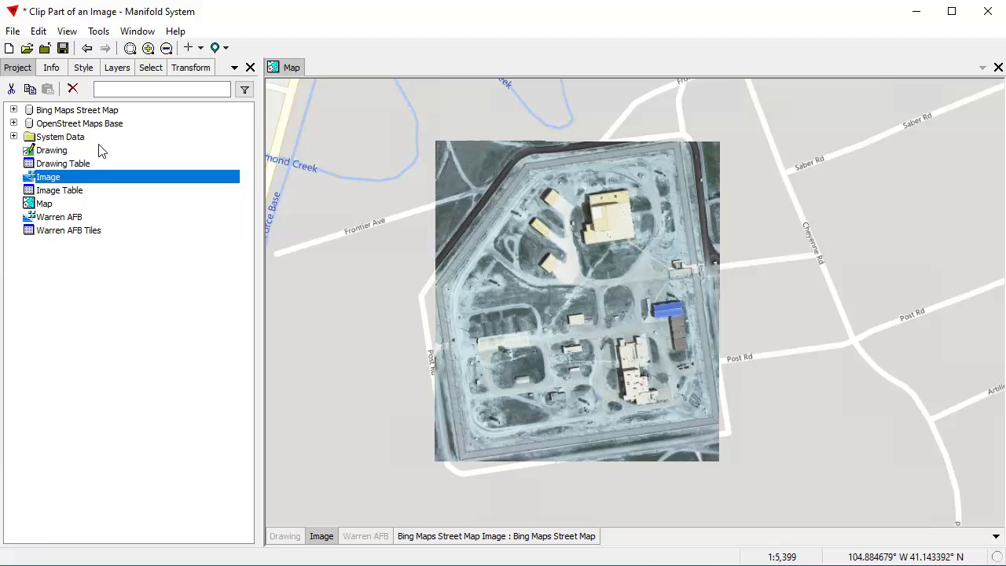
Step: Assign the Image's channels in RGB order in its style and update the style
{"action": "left_click", "coordinate": [83, 67]}
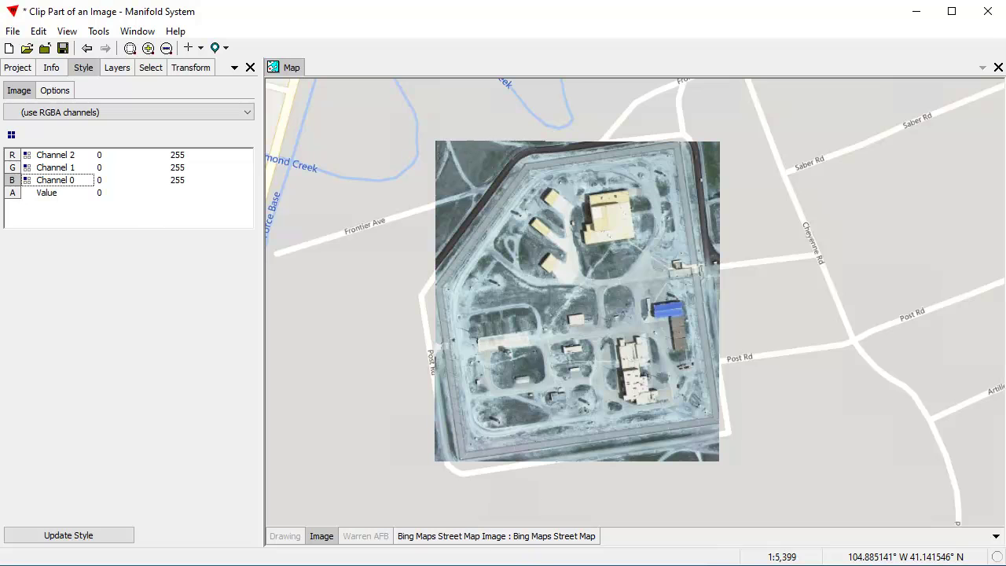
{"action": "left_click", "coordinate": [11, 137]}
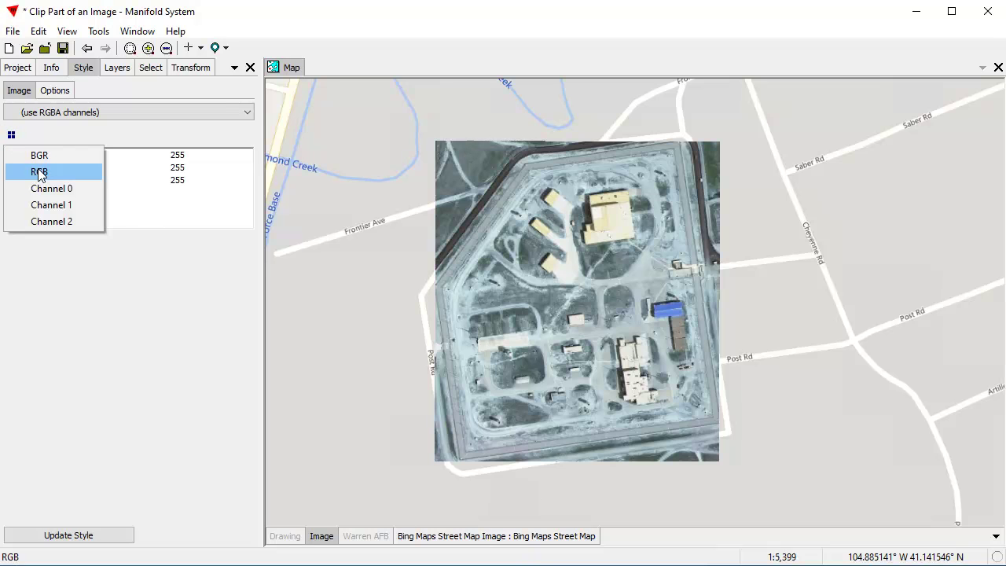
{"action": "left_click", "coordinate": [35, 154]}
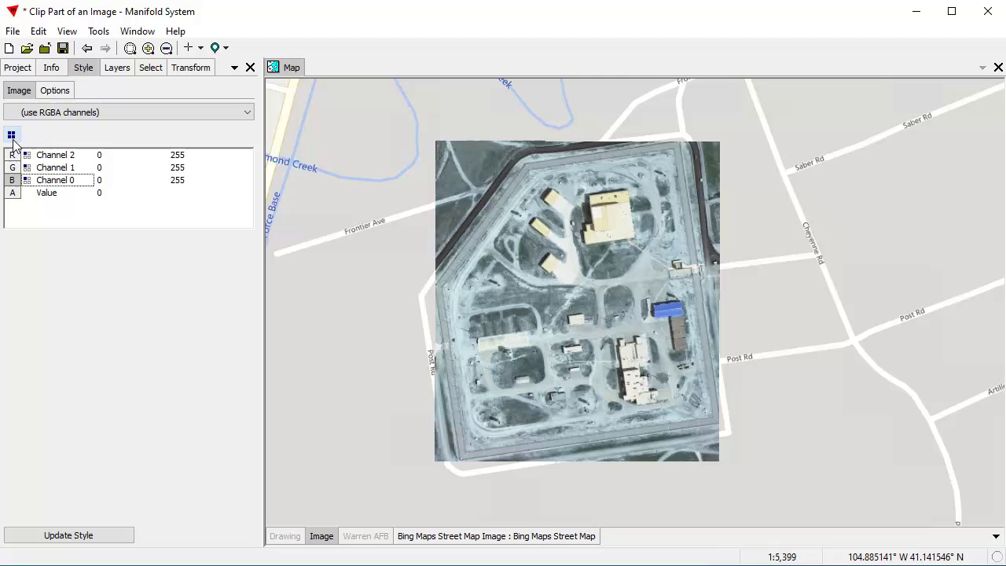
{"action": "left_click", "coordinate": [12, 137]}
{"action": "left_click", "coordinate": [35, 168]}
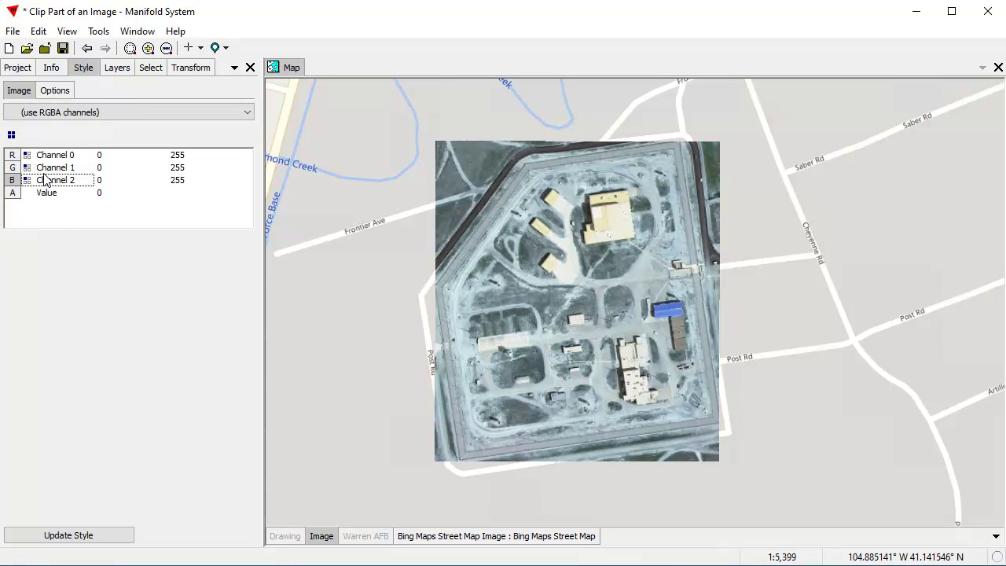
{"action": "left_click", "coordinate": [101, 535]}
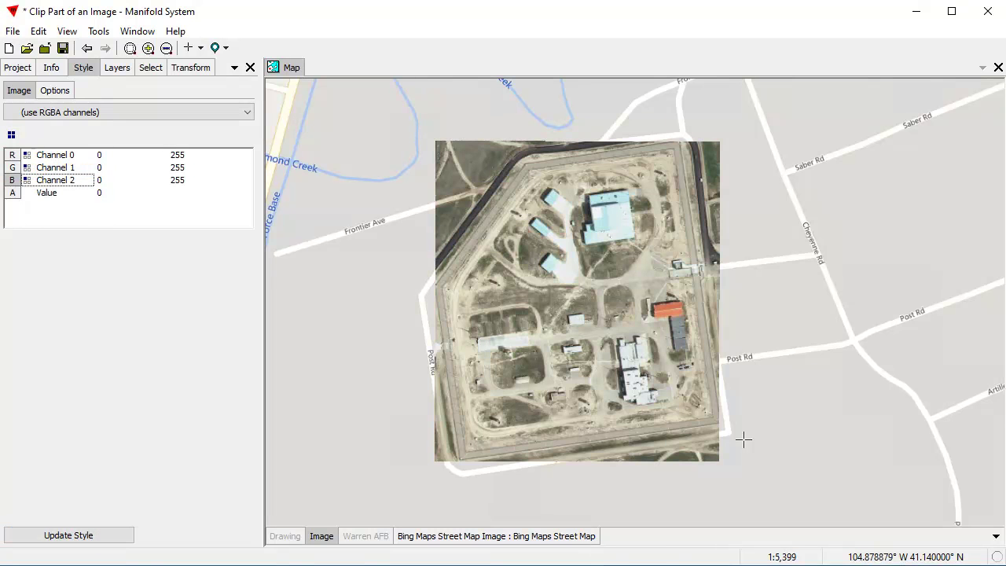
Step: Zoom out and pan to the clipped image, toggling the Warren AFB and Image layers to compare
{"action": "scroll", "coordinate": [915, 260], "scroll_direction": "down", "scroll_amount": 3}
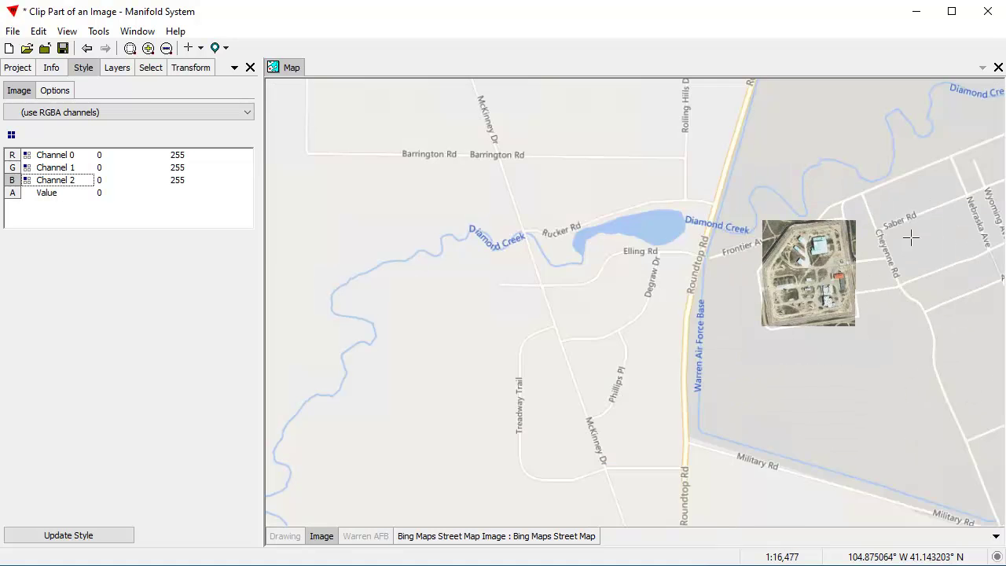
{"action": "left_click_drag", "start_coordinate": [912, 235], "coordinate": [639, 276]}
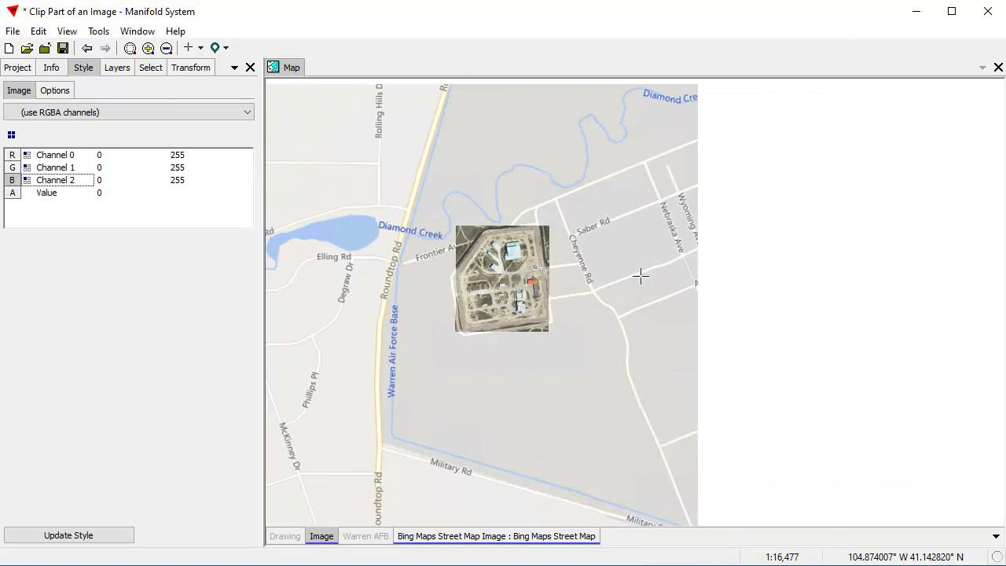
{"action": "scroll", "coordinate": [627, 279], "scroll_direction": "down", "scroll_amount": 2}
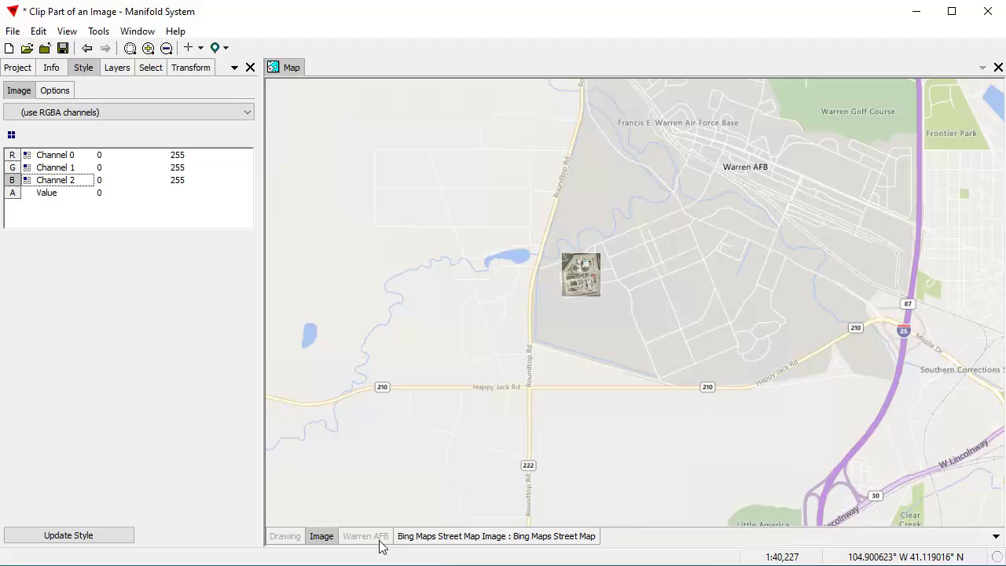
{"action": "left_click", "coordinate": [366, 536], "text": "shift"}
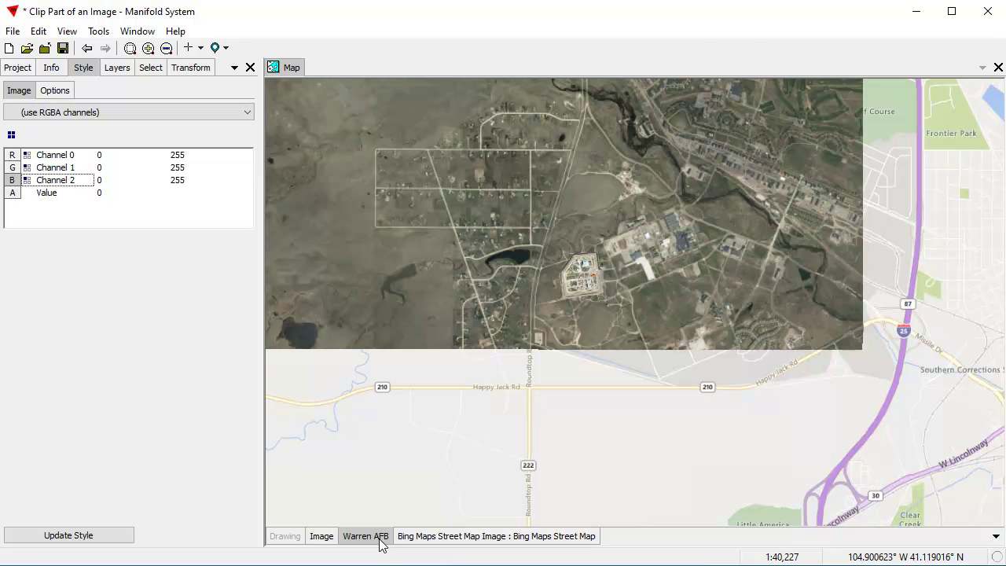
{"action": "left_click", "coordinate": [379, 539], "text": "shift"}
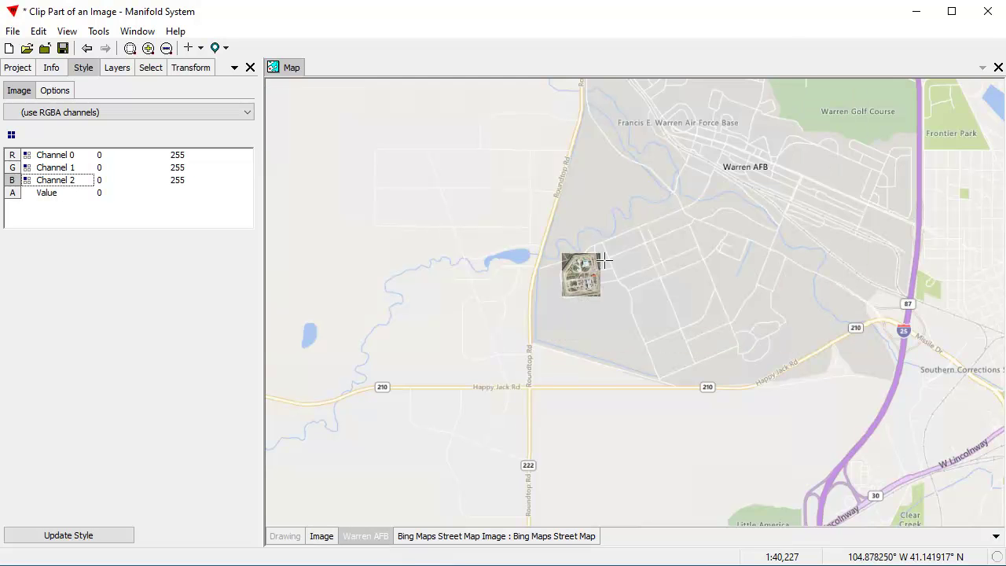
{"action": "left_click", "coordinate": [324, 537], "text": "shift"}
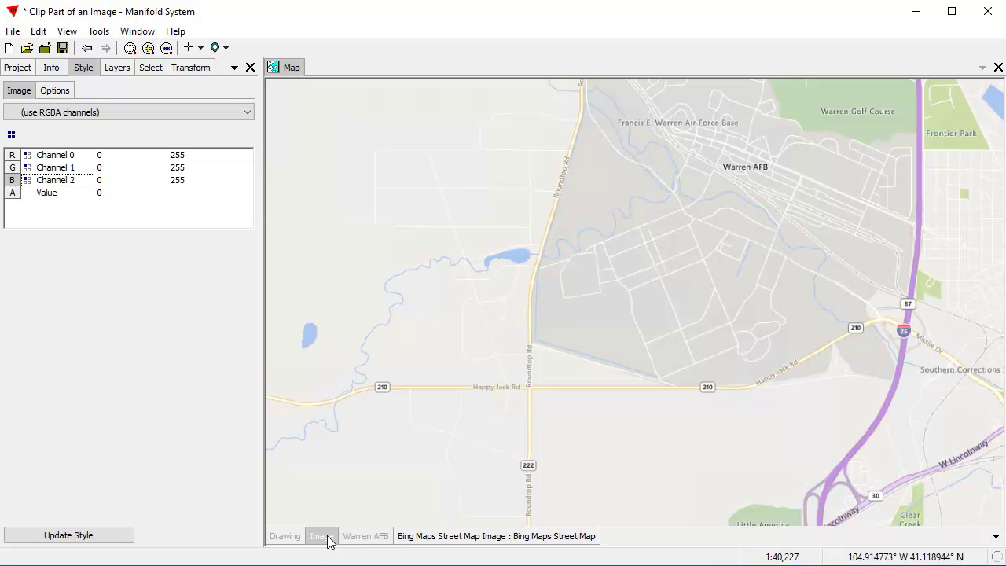
{"action": "left_click", "coordinate": [329, 541], "text": "shift"}
{"action": "left_click_drag", "start_coordinate": [697, 243], "coordinate": [656, 311]}
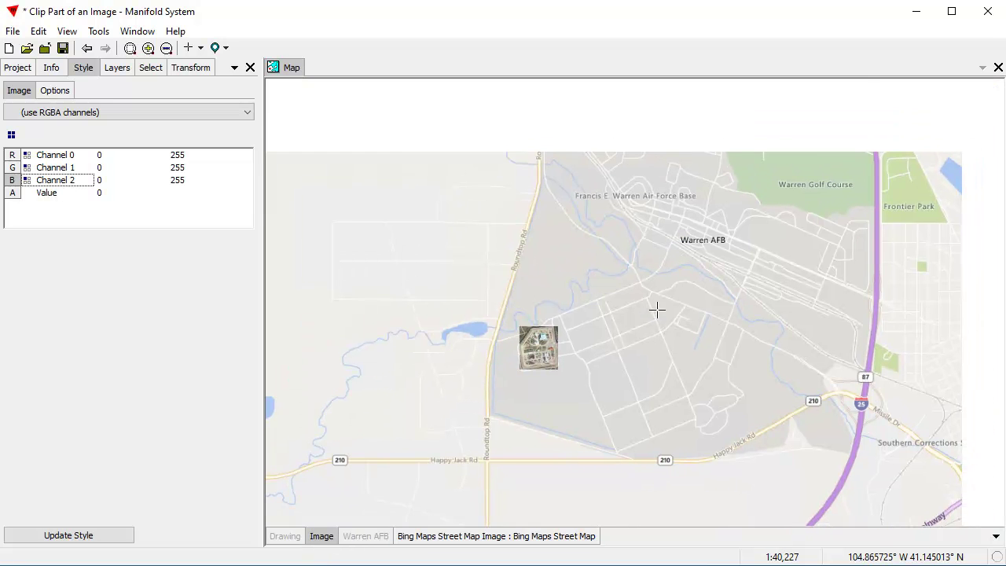